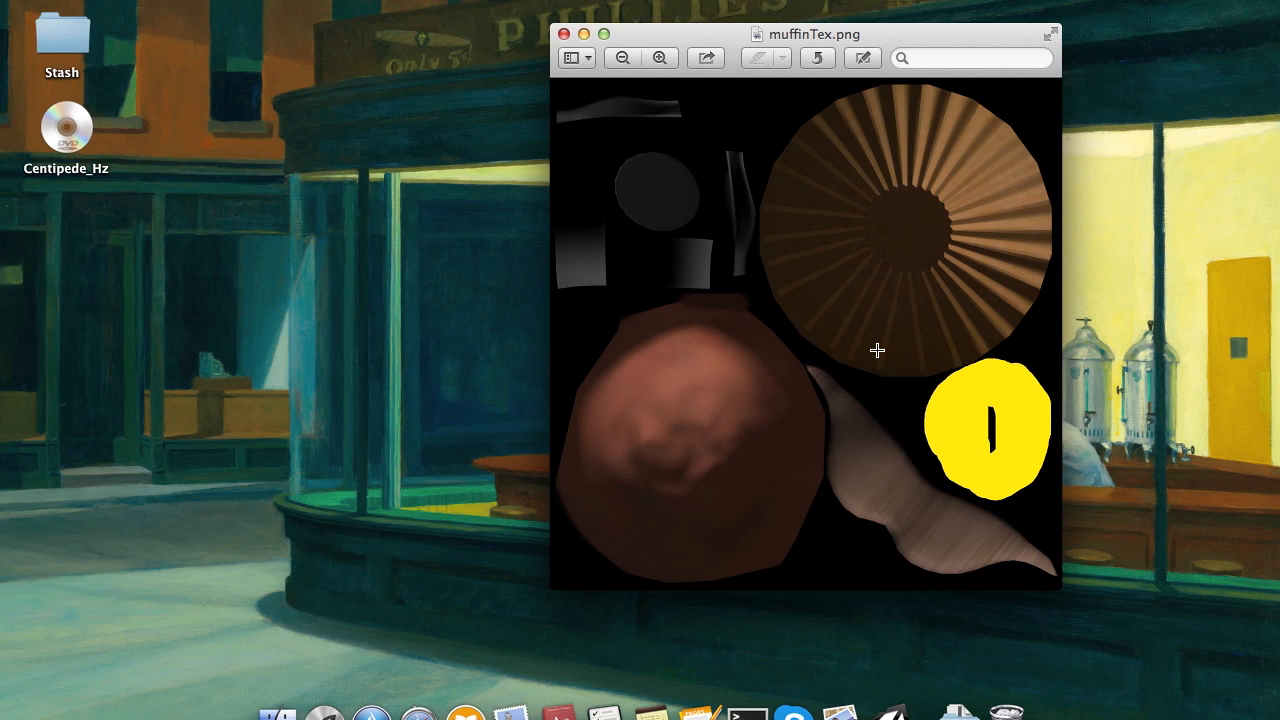
Step: Mark out the brown muffin area in muffinTex.png and, in Unity, set the muffin's infill region to X 0.1, Y 0.12, W 0.34, H 0.34
left_click_drag(602, 360, 792, 550)
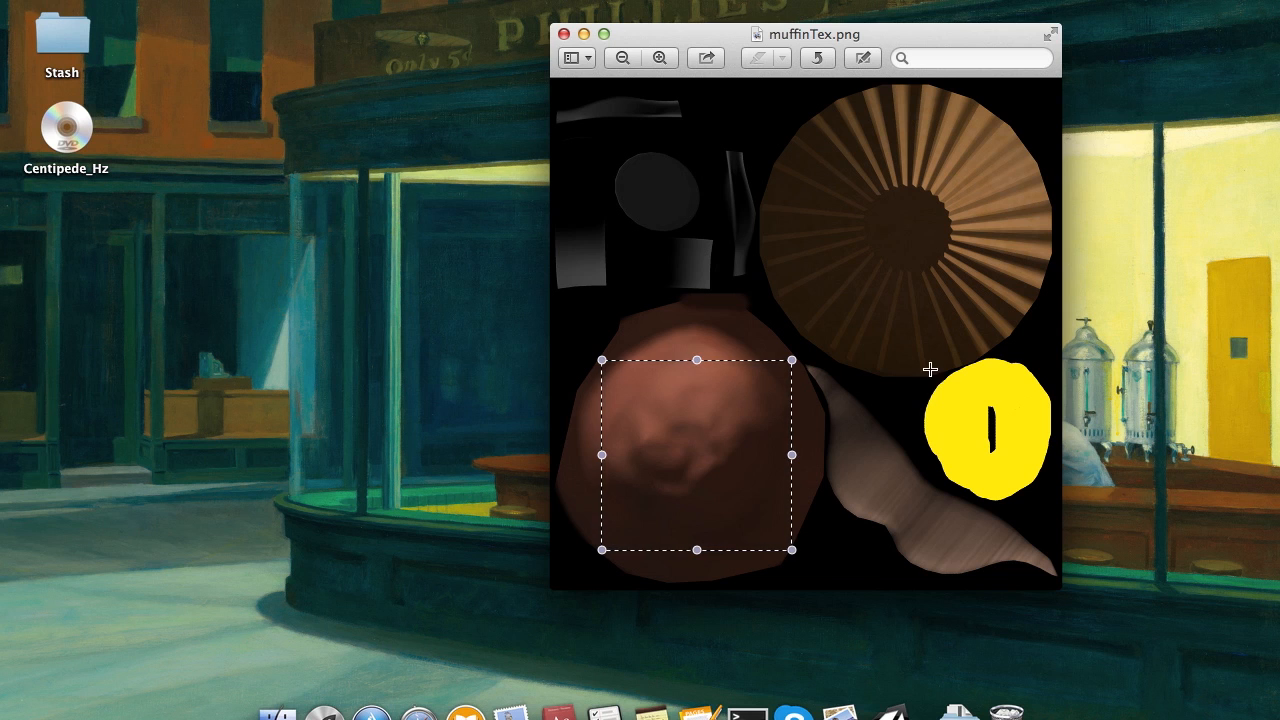
left_click(929, 349)
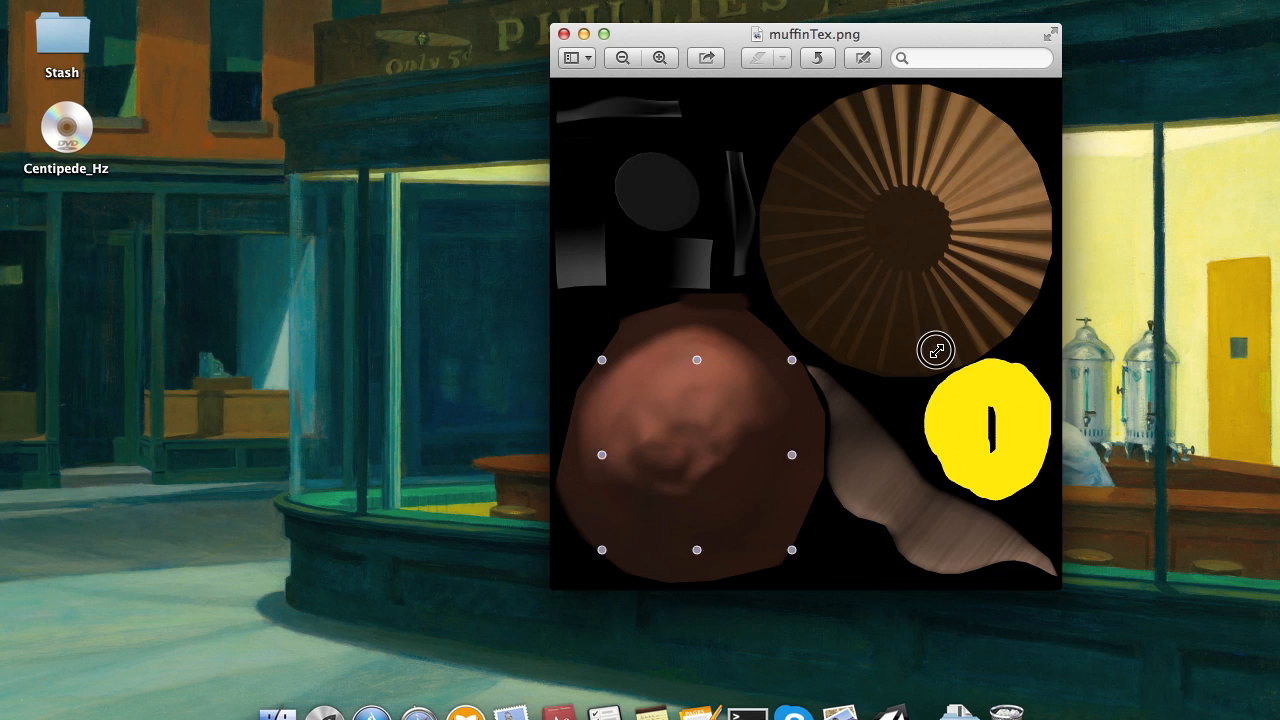
key("ctrl+Right")
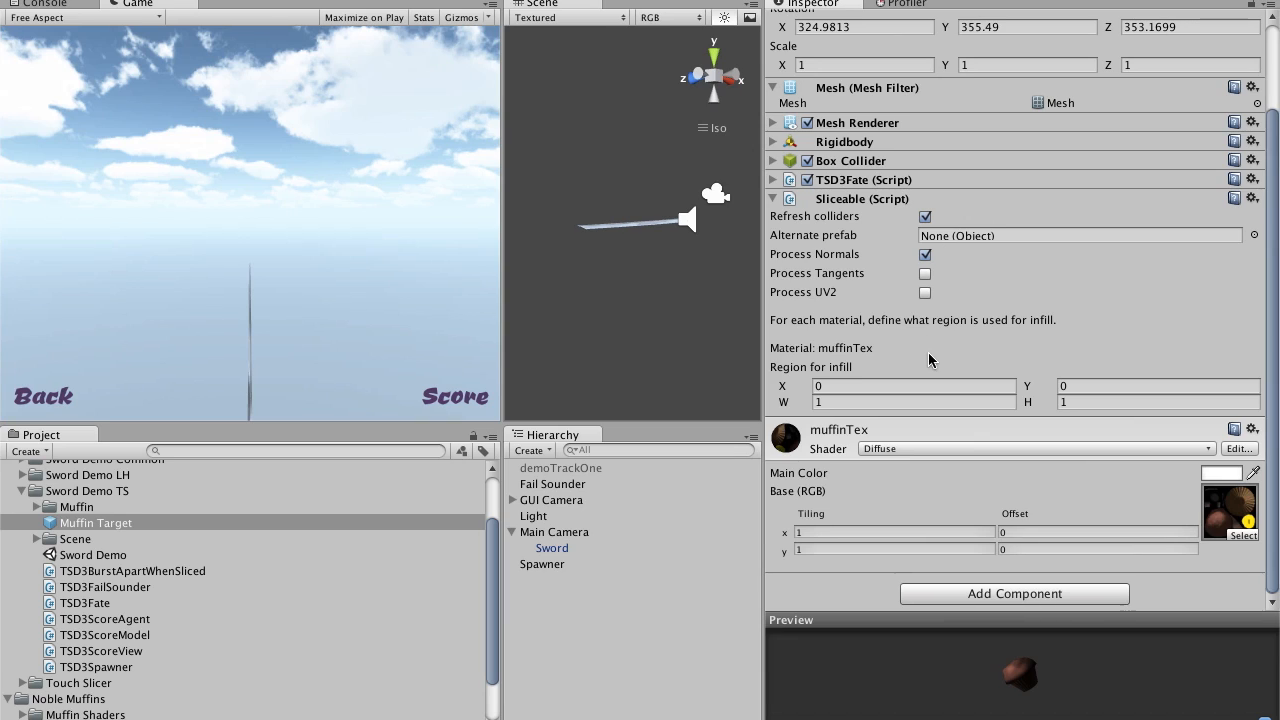
left_click(881, 386)
double_click(881, 386)
type("0")
key("Tab")
key("Tab")
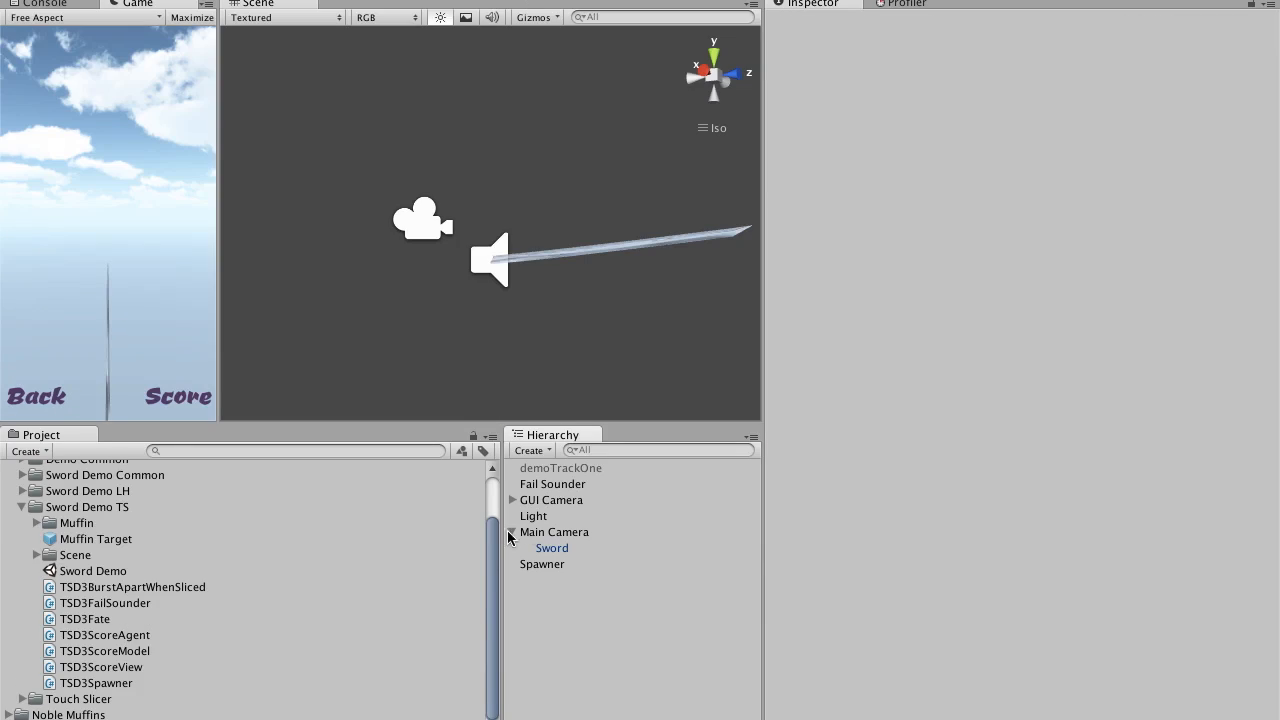
Step: Add the Attachable Slicer prefab from Muffin Slice Common's Components as a child of the Sword
left_click(549, 548)
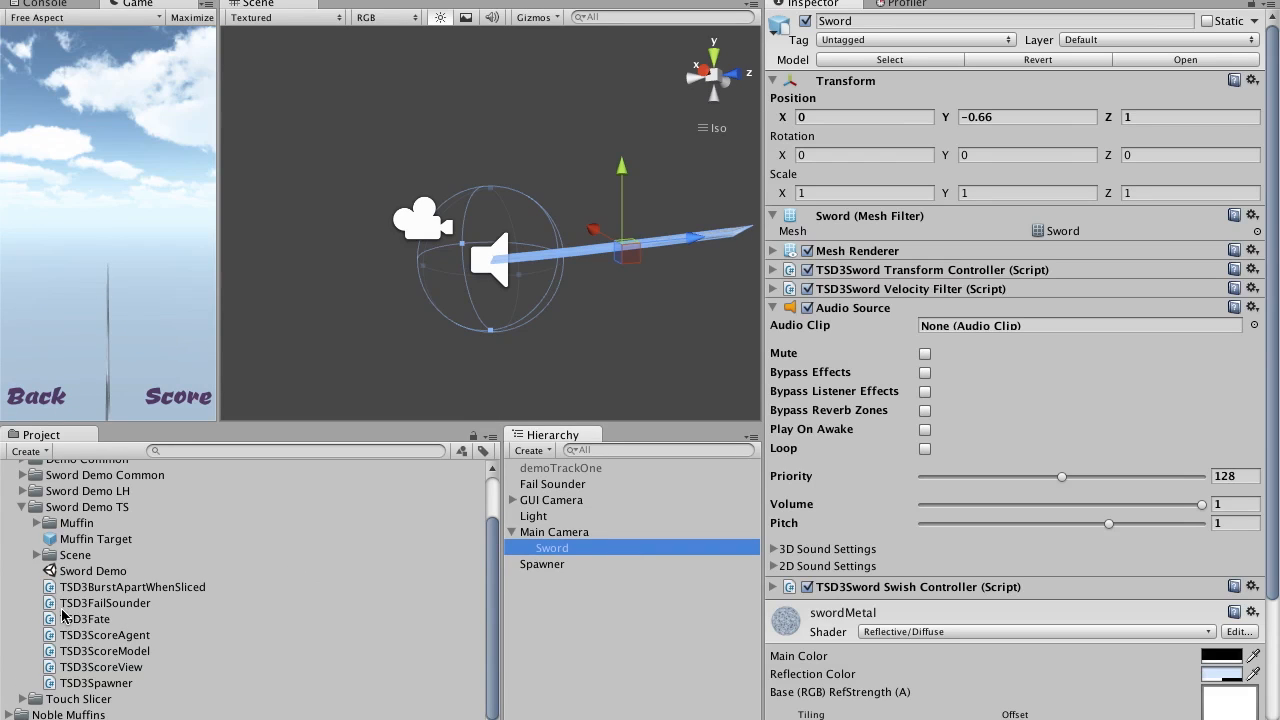
left_click(8, 714)
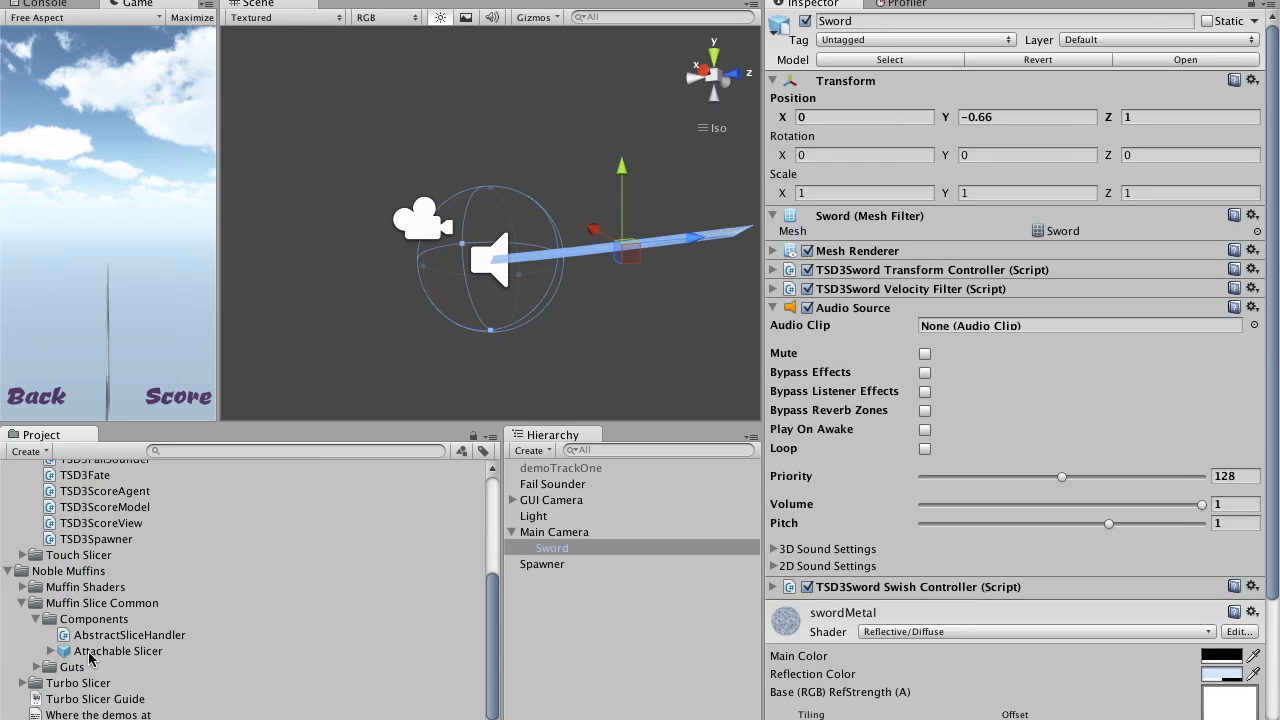
left_click_drag(104, 654, 581, 556)
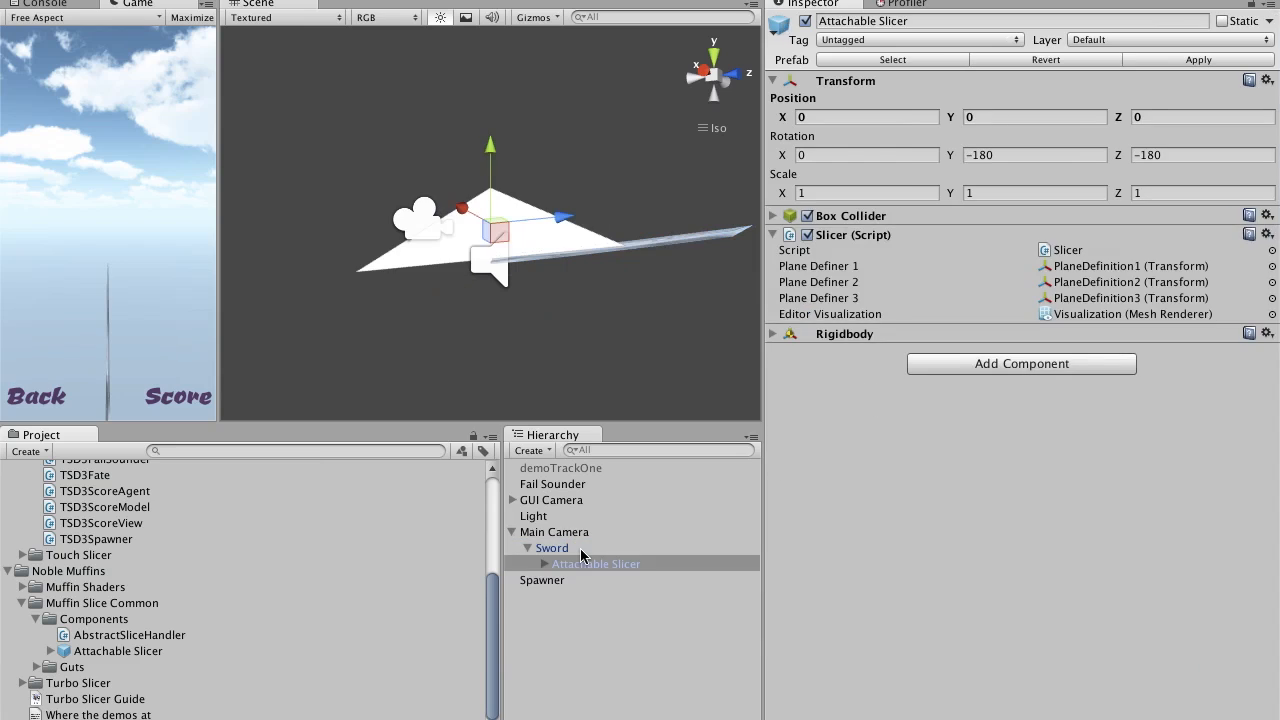
Step: Set the Attachable Slicer's Z position to 2 and its Y scale to -0.1 to match the blade
left_click(1166, 116)
type("1")
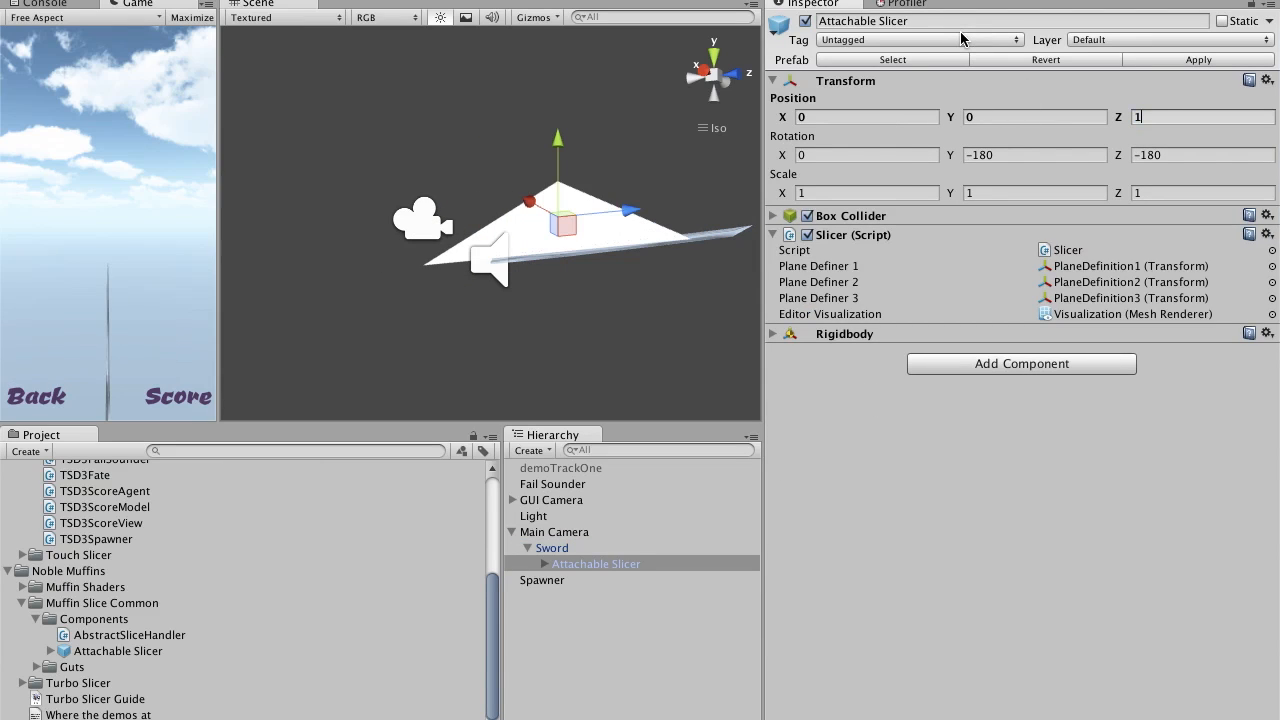
type(".5")
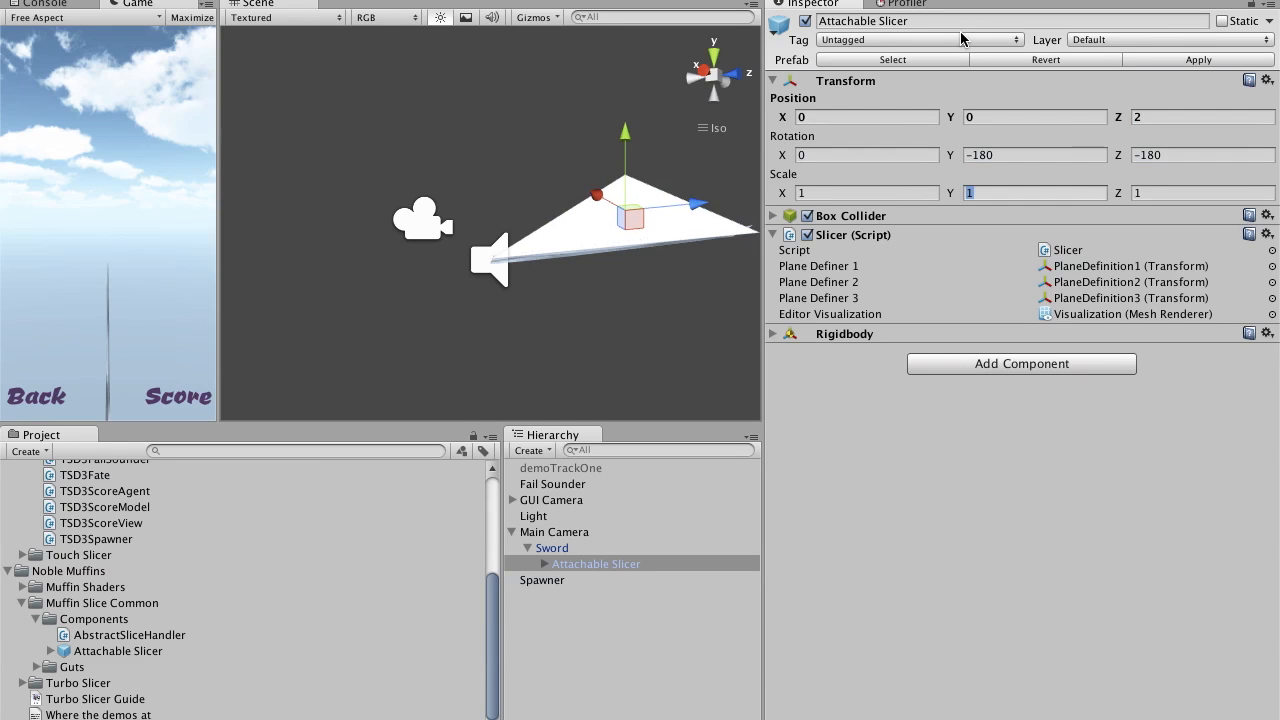
type("-1")
type("0.")
type(".1")
key("Return")
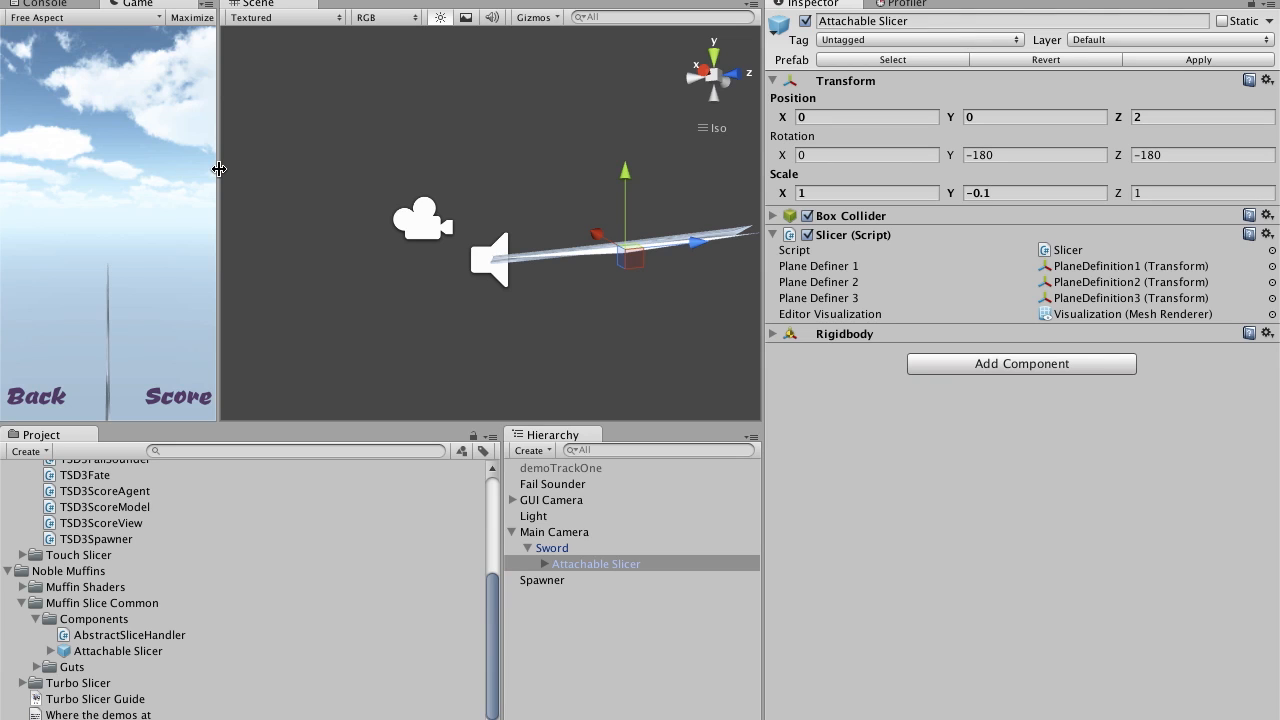
Step: Enlarge the Game view for a test run and examine a sliced muffin clone up close, pulling its pieces apart in the scene
left_click_drag(218, 165, 536, 152)
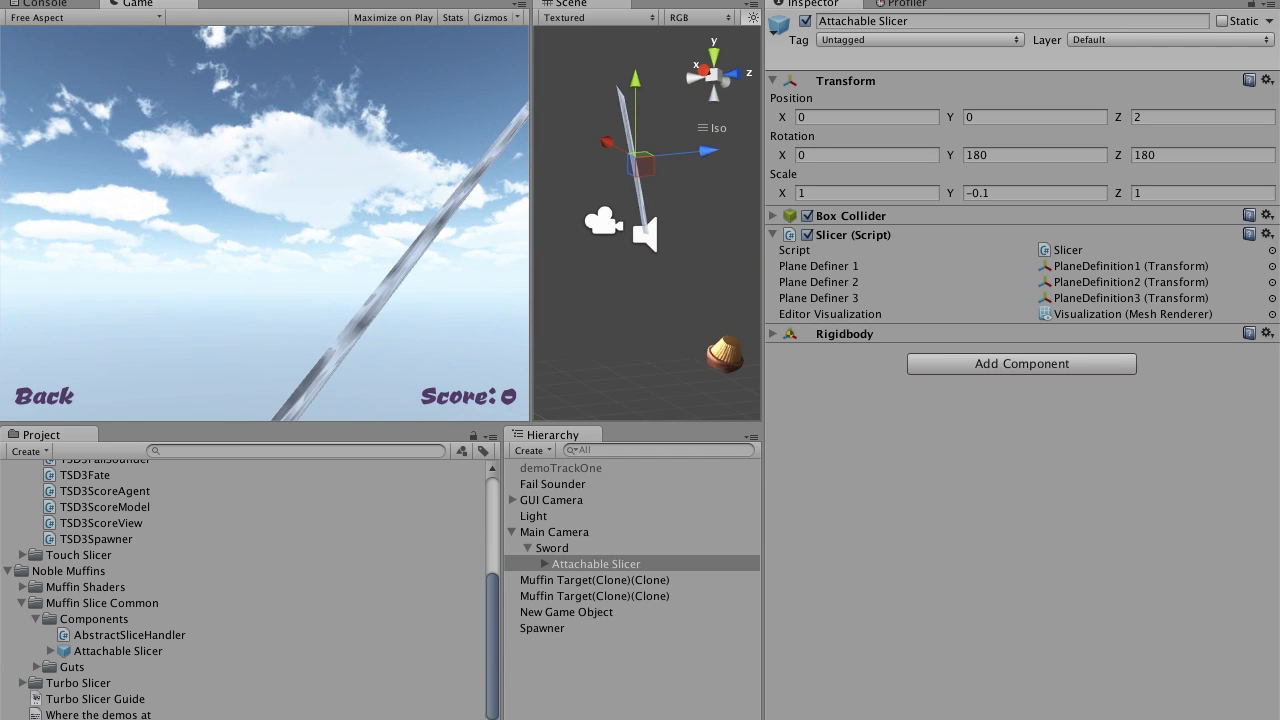
double_click(600, 580)
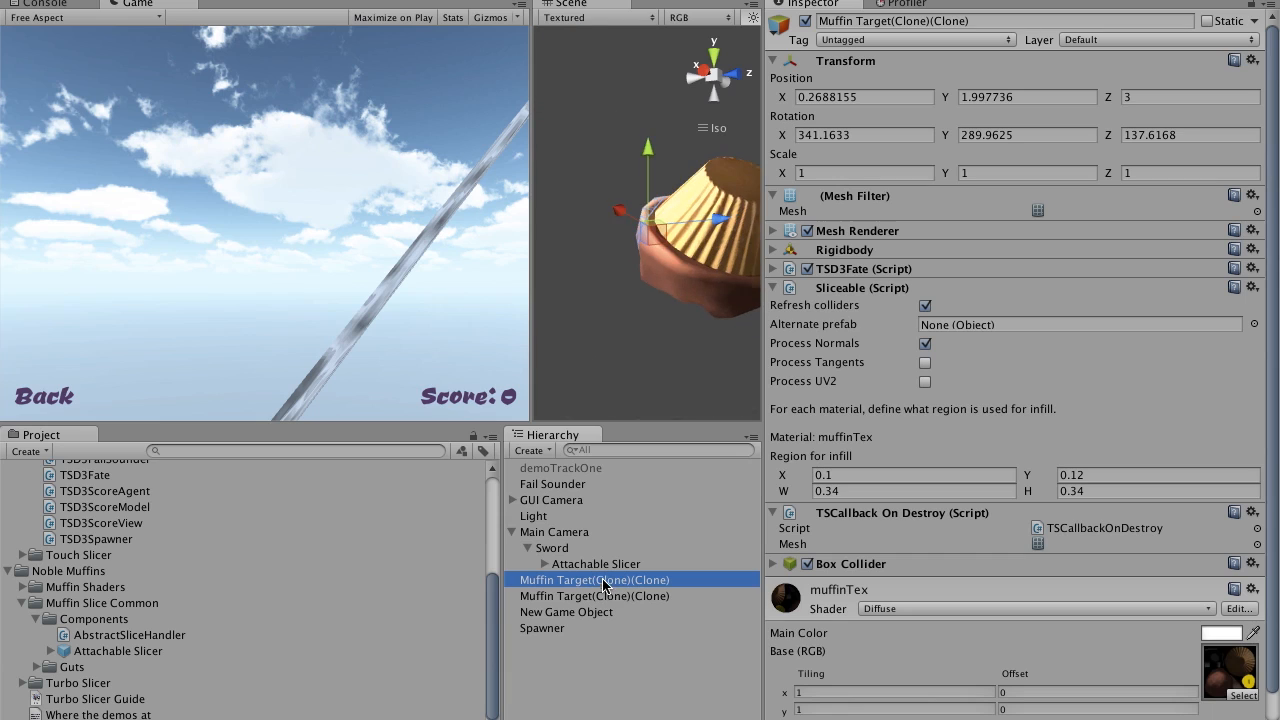
left_click_drag(656, 231, 807, 234, "alt")
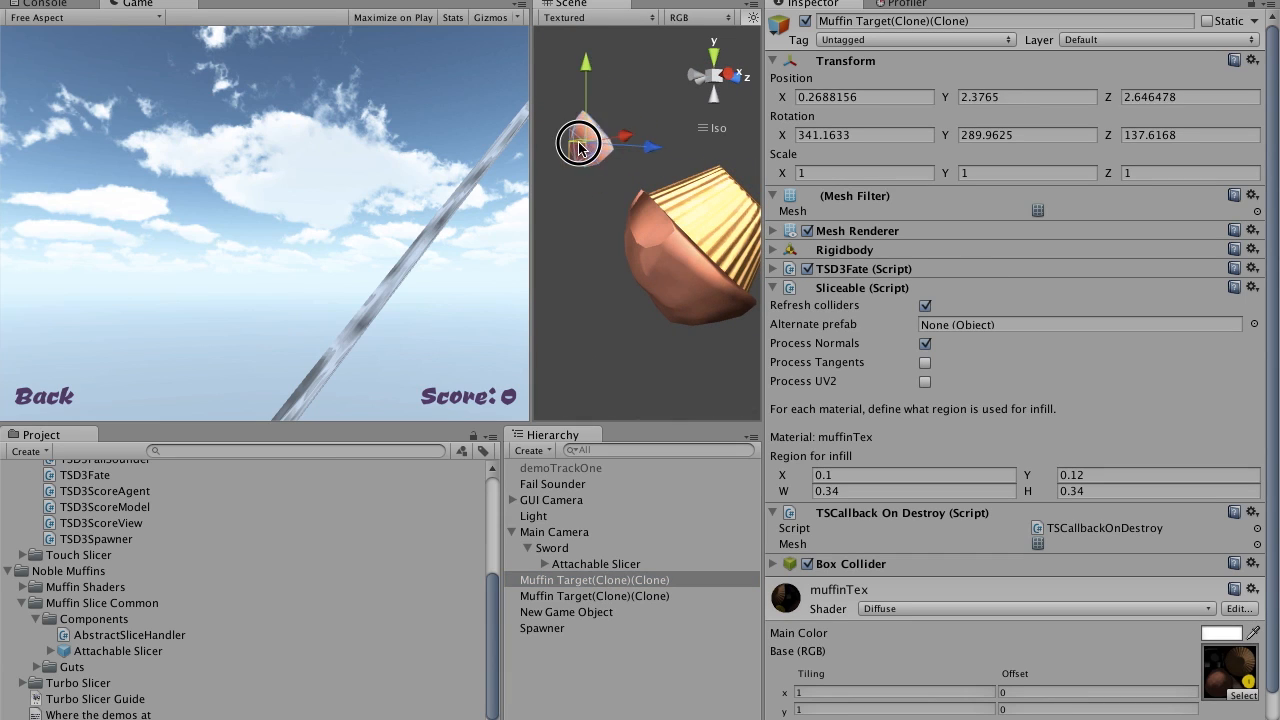
left_click(685, 288)
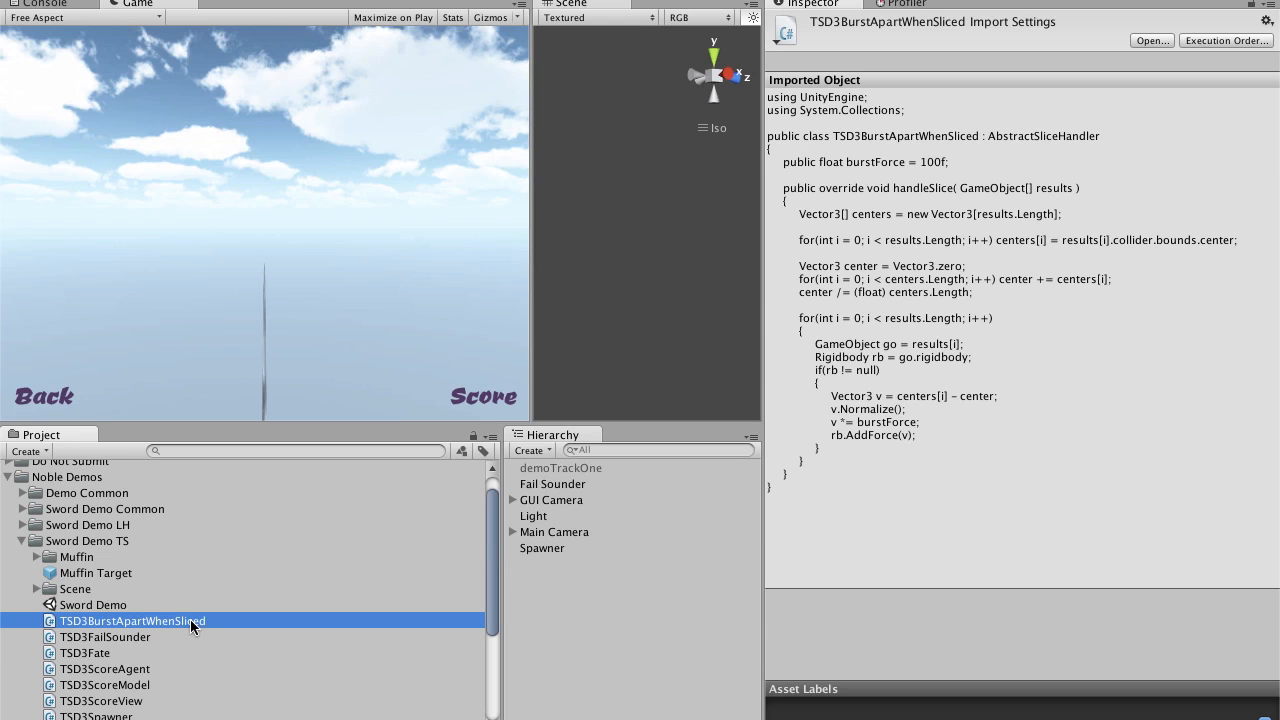
Step: Attach the TSD3BurstApartWhenSliced script to the Muffin Target prefab and check its components
left_click_drag(192, 627, 150, 574)
left_click(149, 574)
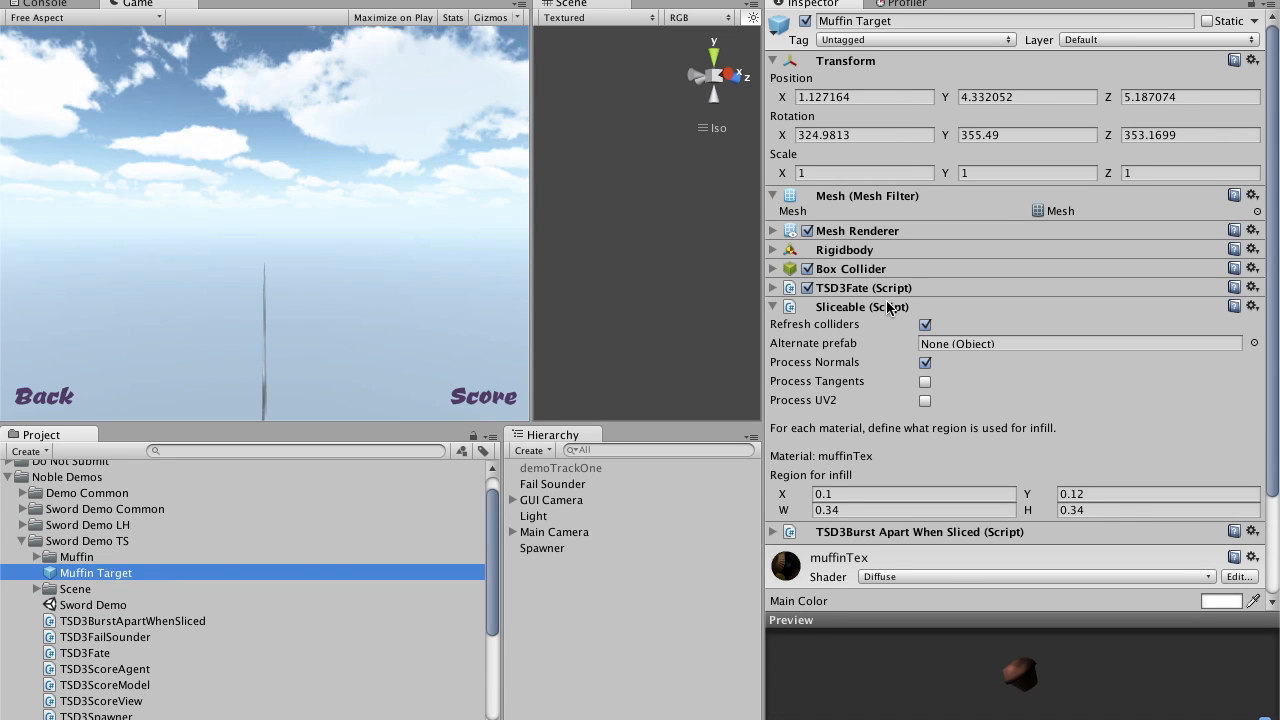
left_click(887, 307)
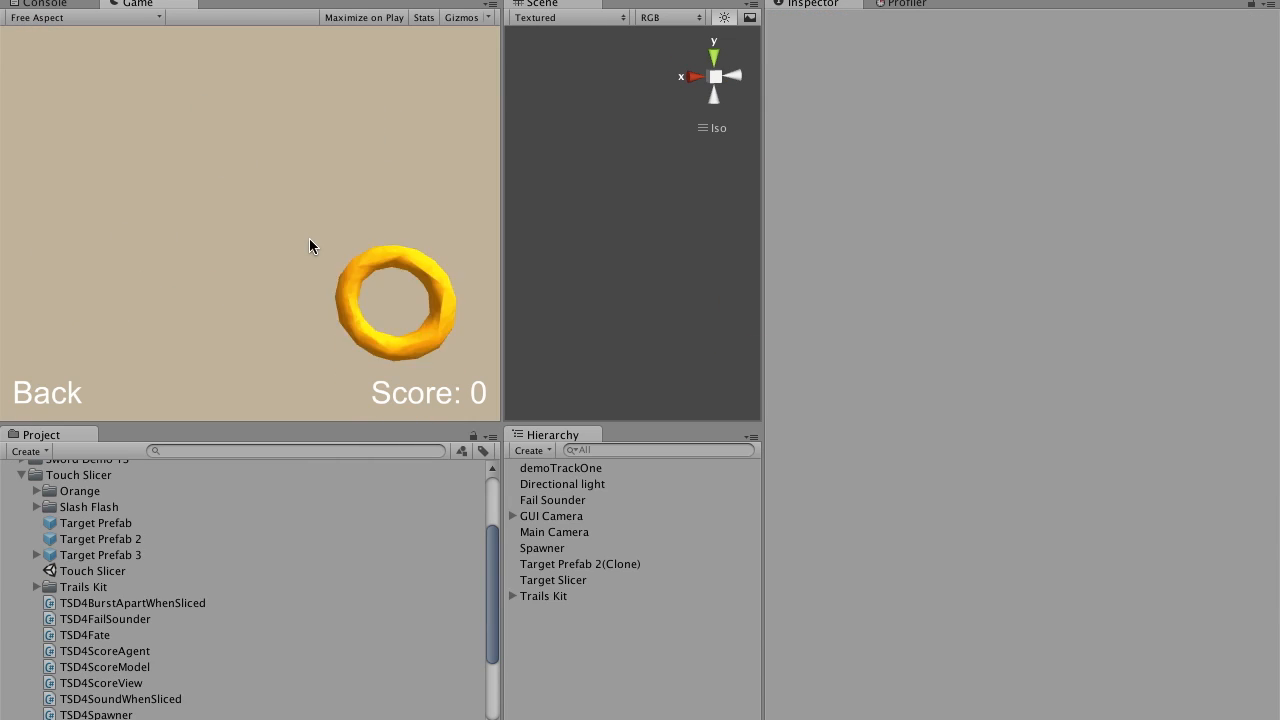
Step: Stop the Touch Slicer test run after a trial slice and place the Target Prefab in the scene
mouse_move(310, 246)
left_mouse_down()
mouse_move(343, 237)
mouse_move(371, 114)
mouse_move(171, 114)
mouse_move(231, 162)
mouse_move(234, 120)
mouse_move(31, 51)
mouse_move(191, 206)
mouse_move(358, 203)
mouse_move(254, 200)
mouse_move(249, 189)
mouse_move(309, 209)
mouse_move(357, 57)
mouse_move(468, 52)
left_mouse_up()
key("super+p")
left_click(84, 523)
left_click_drag(84, 523, 573, 618)
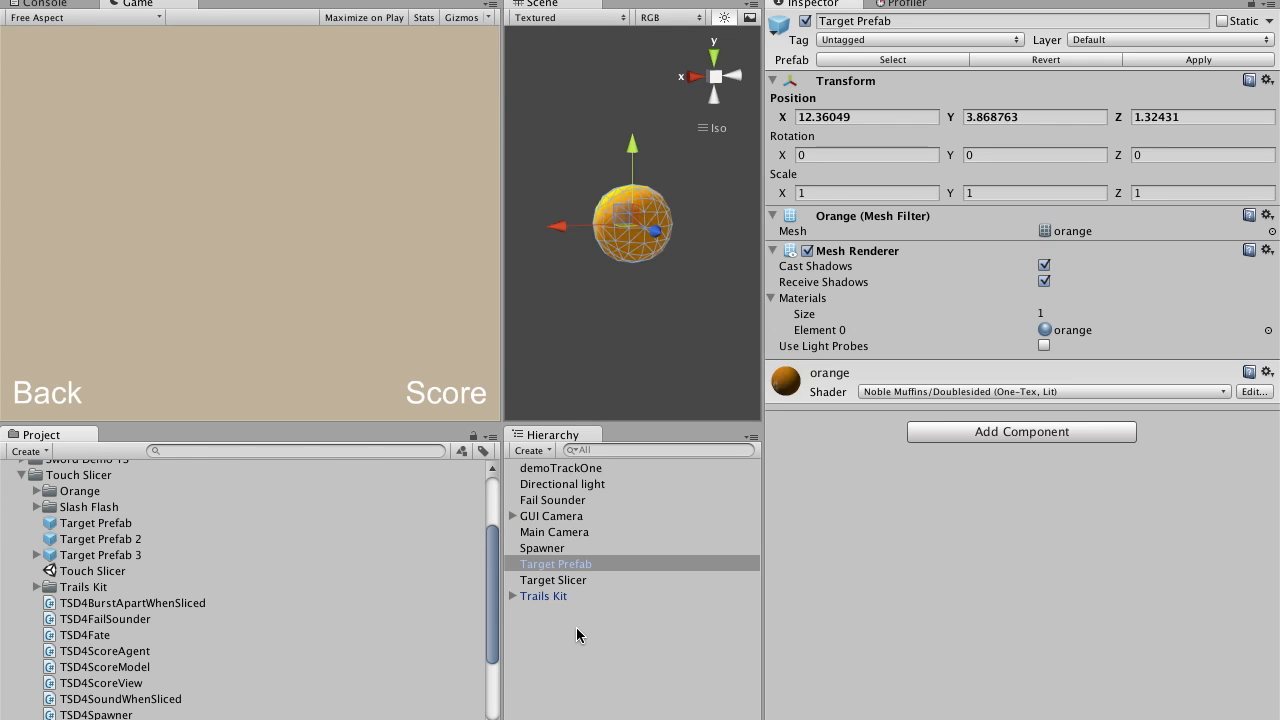
Step: Add a Rigidbody component to the Target Prefab orange in the scene
left_click(579, 565)
left_click_drag(712, 250, 1279, 255, "alt")
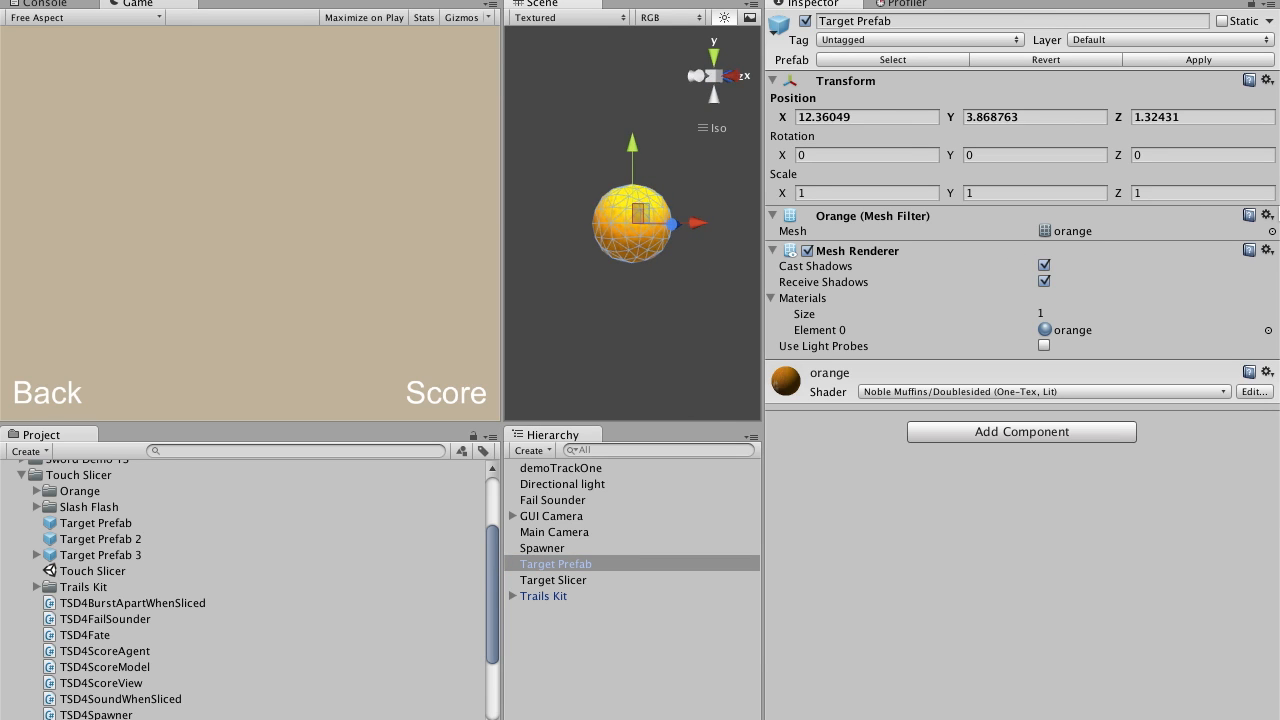
left_click(1015, 318)
type("rigid")
key("Return")
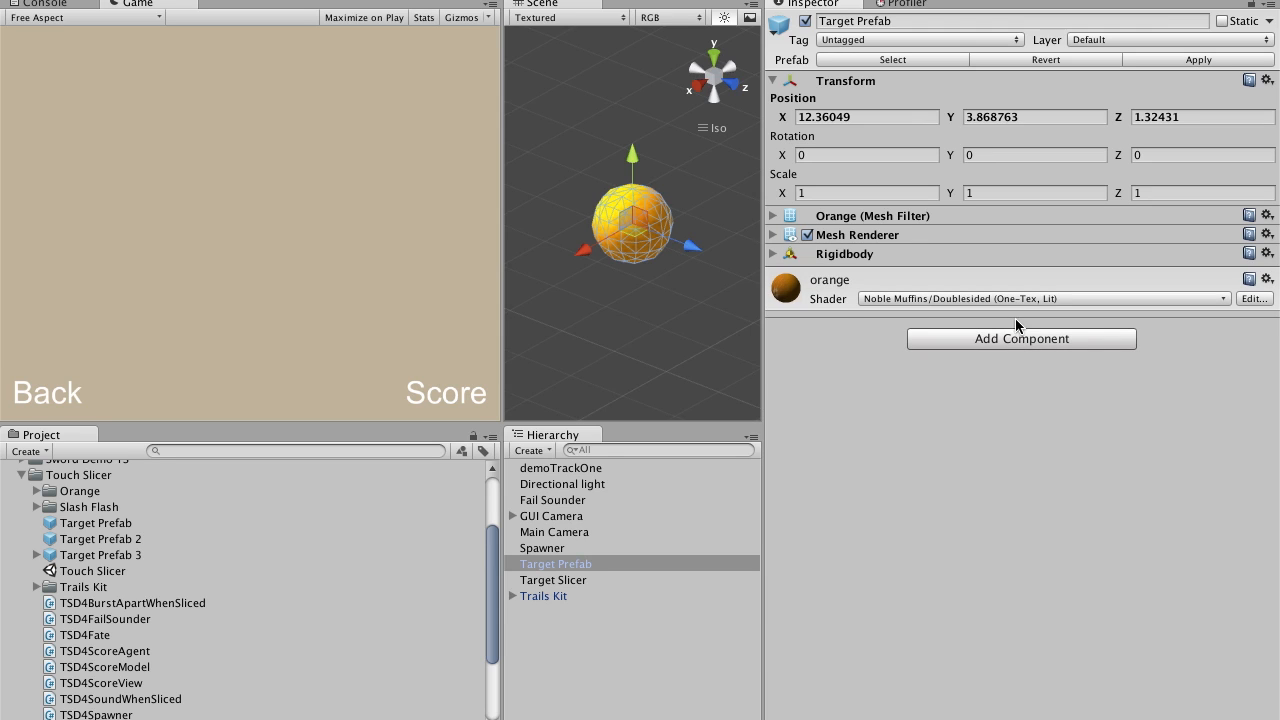
Step: Add a Sphere Collider to the Target Prefab and make it a trigger
left_click(1014, 340)
type("sph")
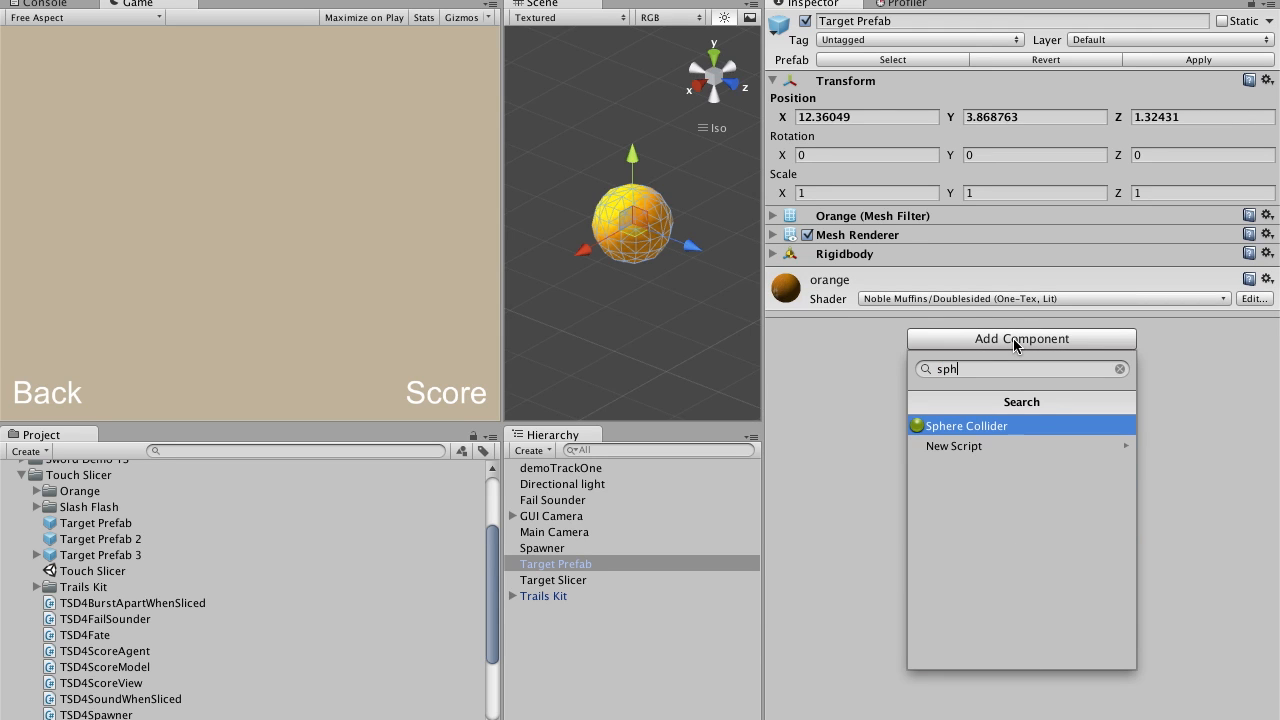
key("Return")
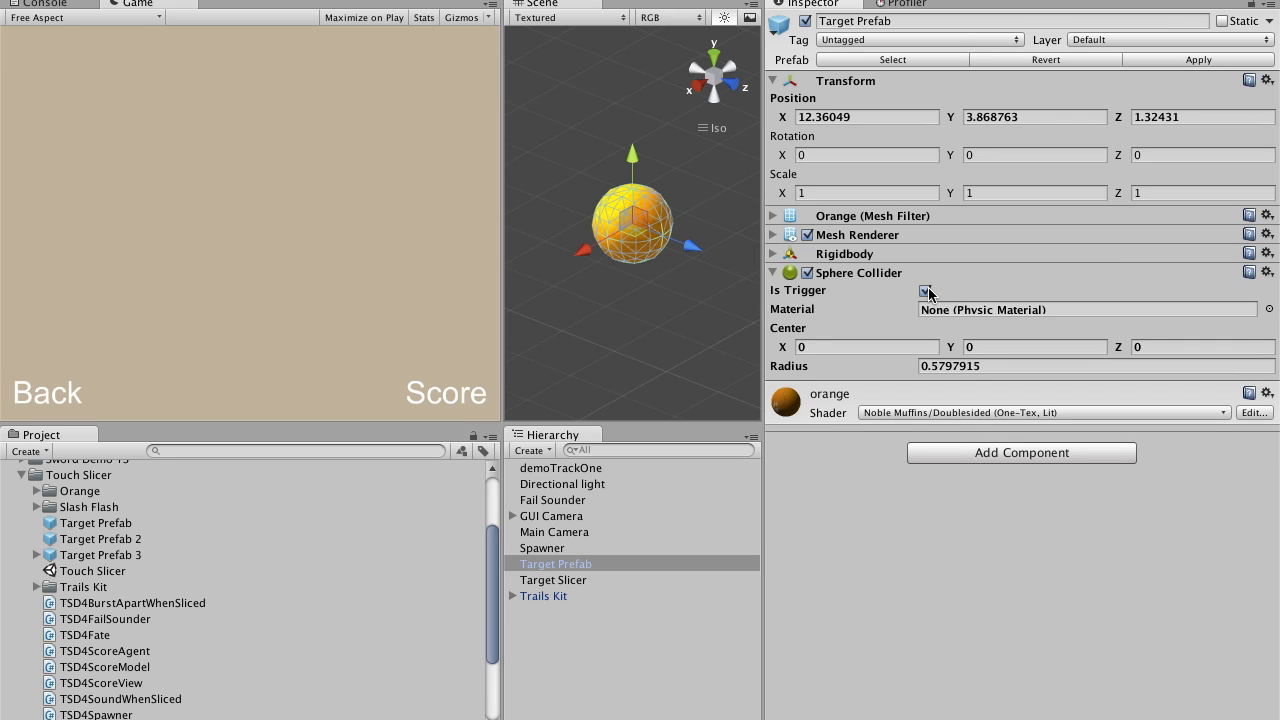
left_click(934, 266)
Step: Add the Sliceable component to the Target Prefab and set its infill region's X to 0.5 and W to 0.5
left_click(964, 359)
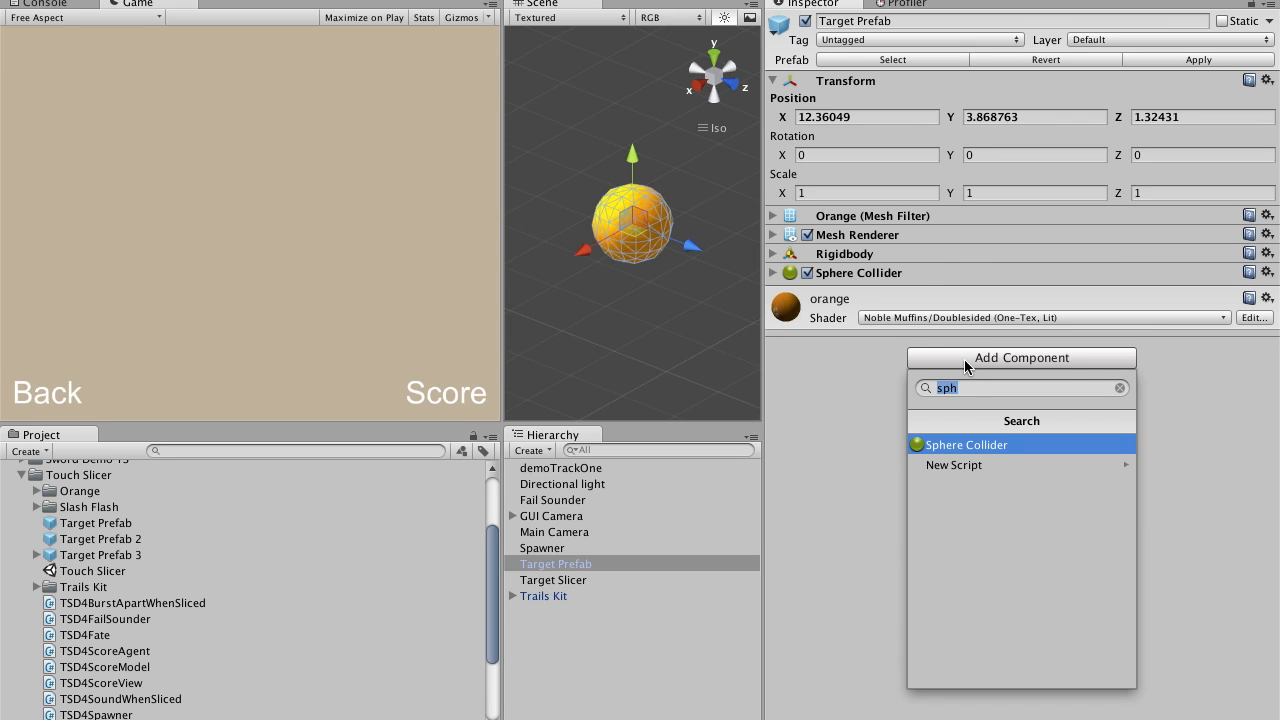
type("slice")
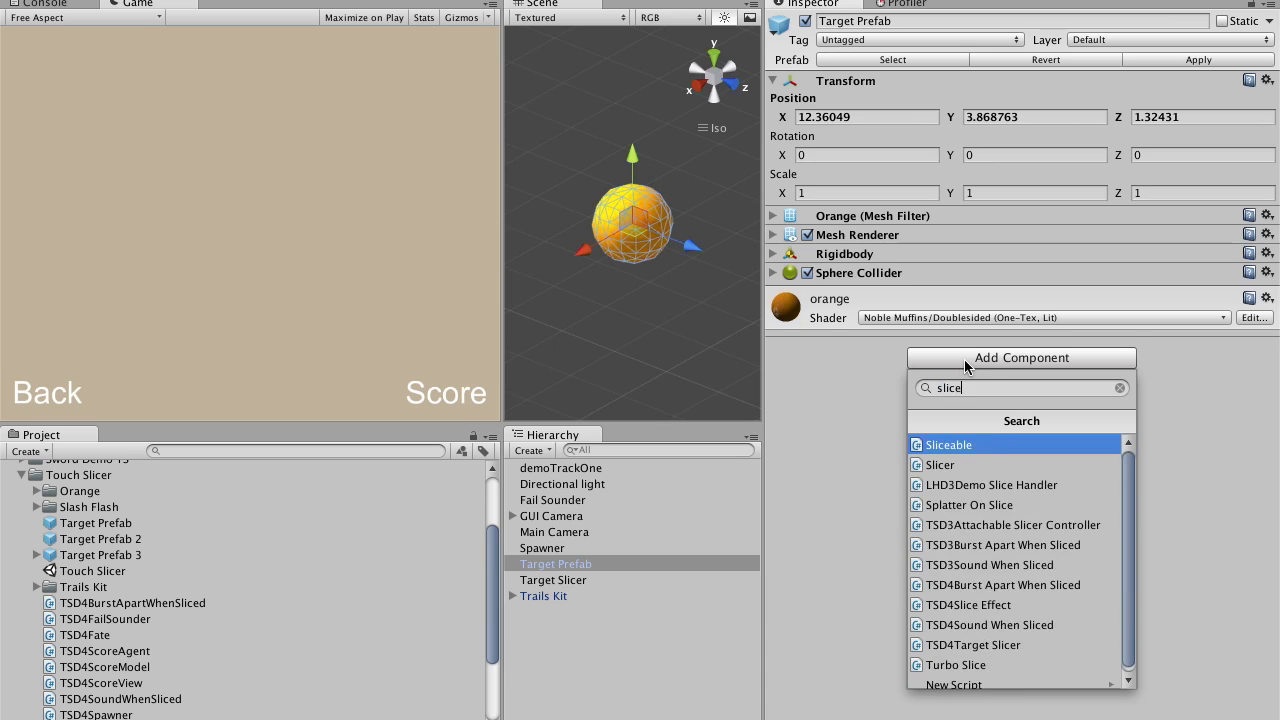
key("Return")
left_click(940, 293)
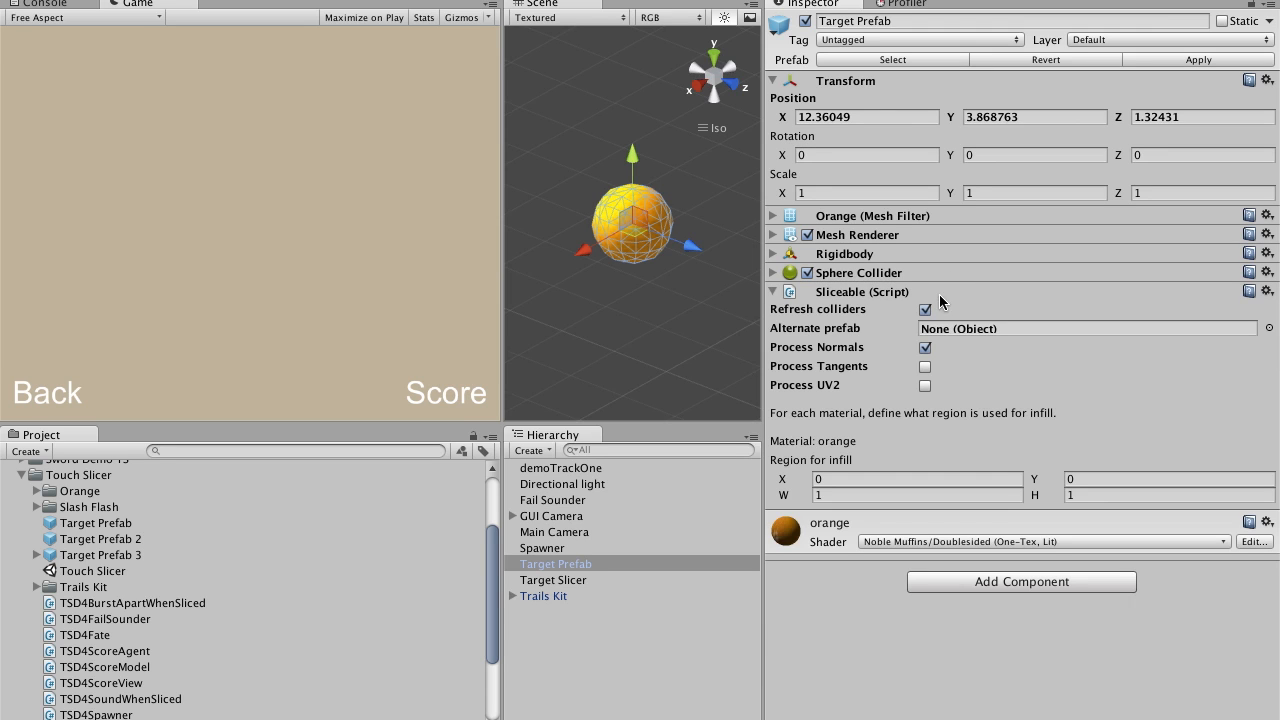
left_click(901, 481)
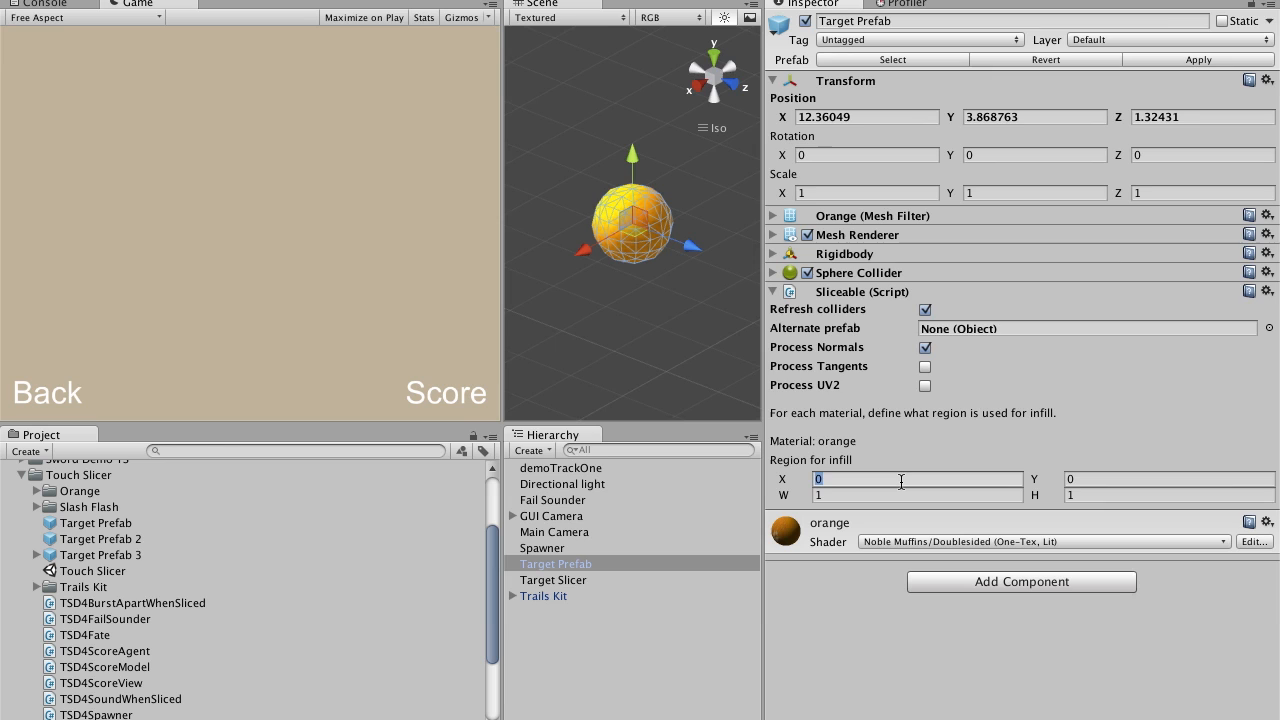
type("0.5")
key("Tab")
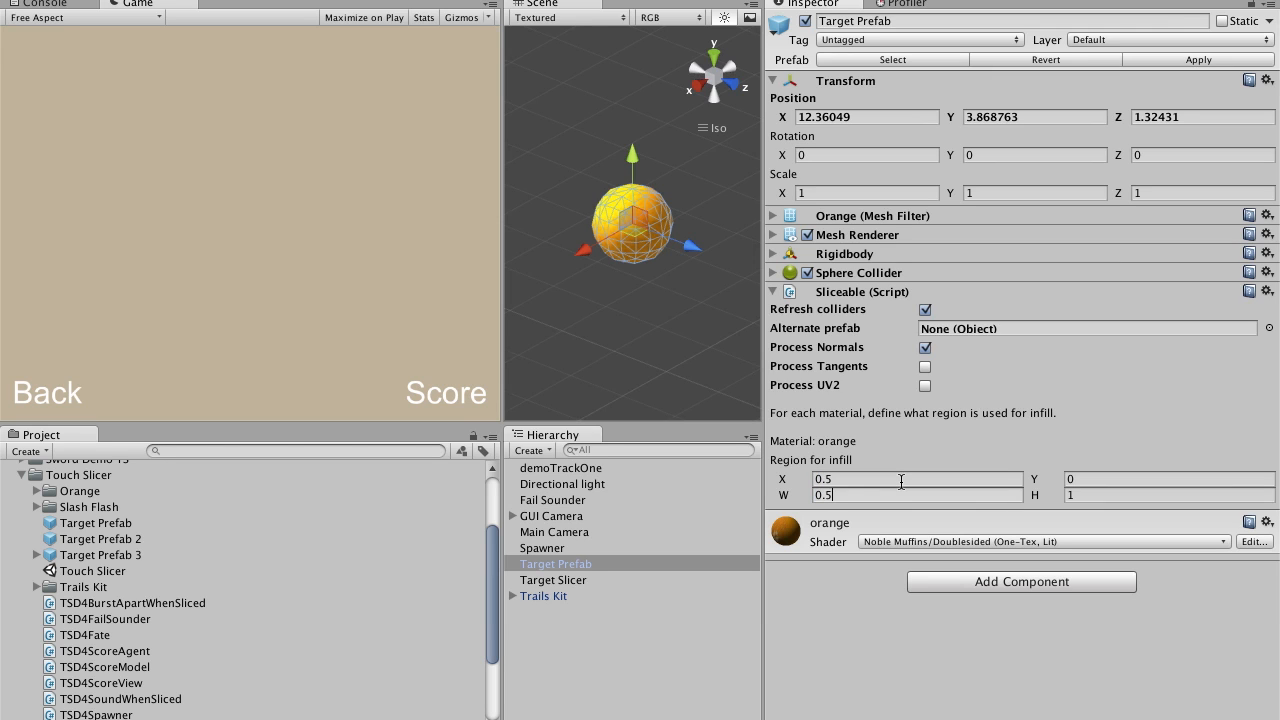
left_click(900, 292)
Step: Add the TSD4Burst Apart When Sliced and TSD4Score Agent scripts to the Target Prefab
left_click(974, 377)
type("tsd4b")
key("Return")
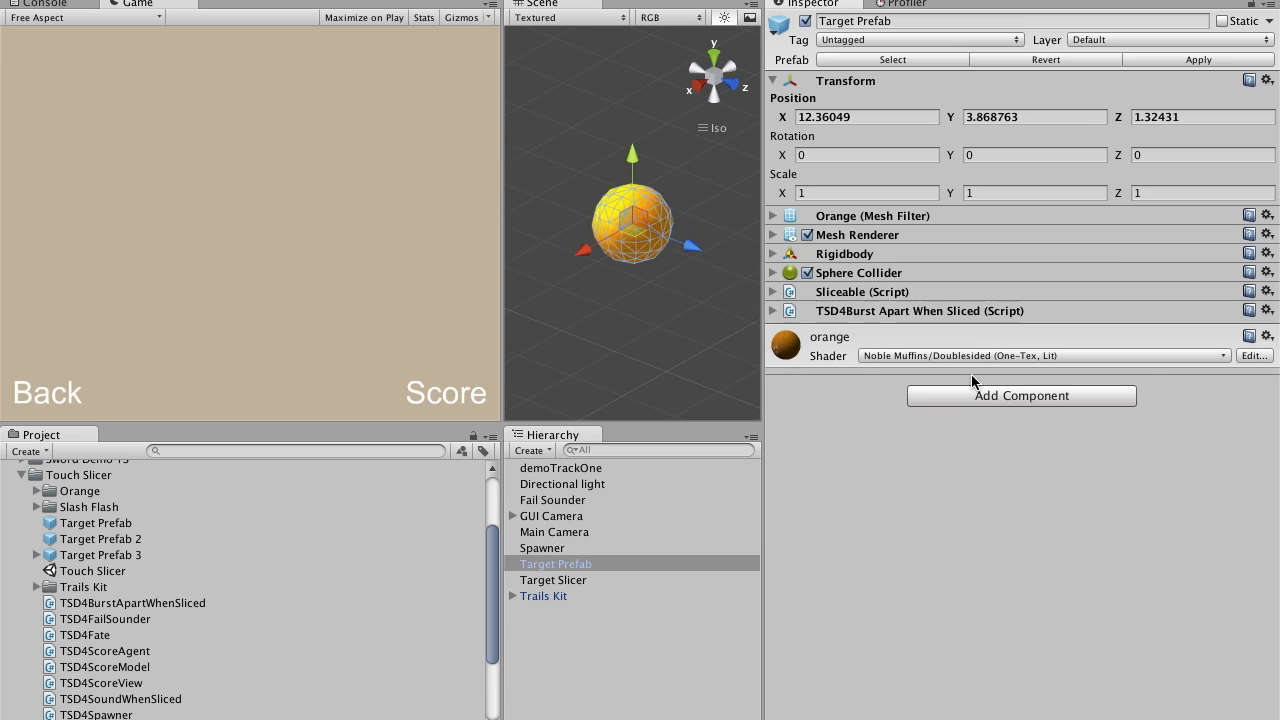
left_click(980, 396)
type("tsd4score")
key("Return")
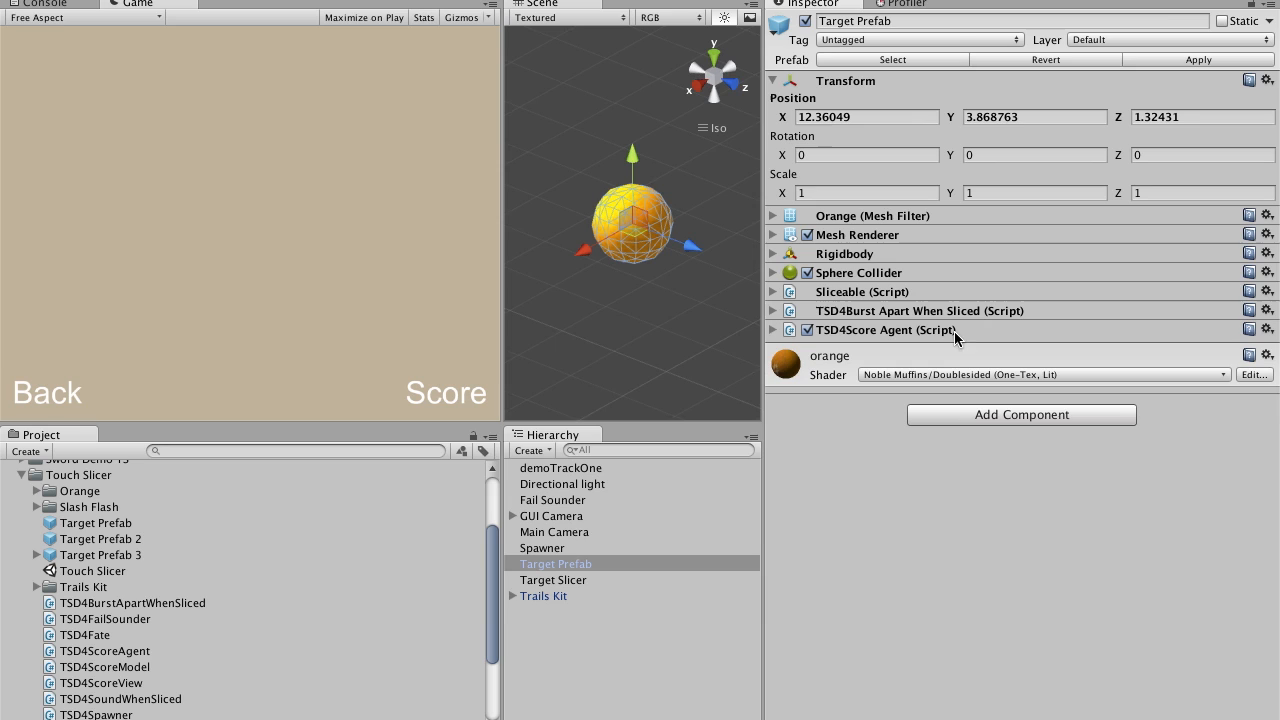
Step: Add the TSD4Fate and TSD4Target scripts to the Target Prefab
left_click(959, 418)
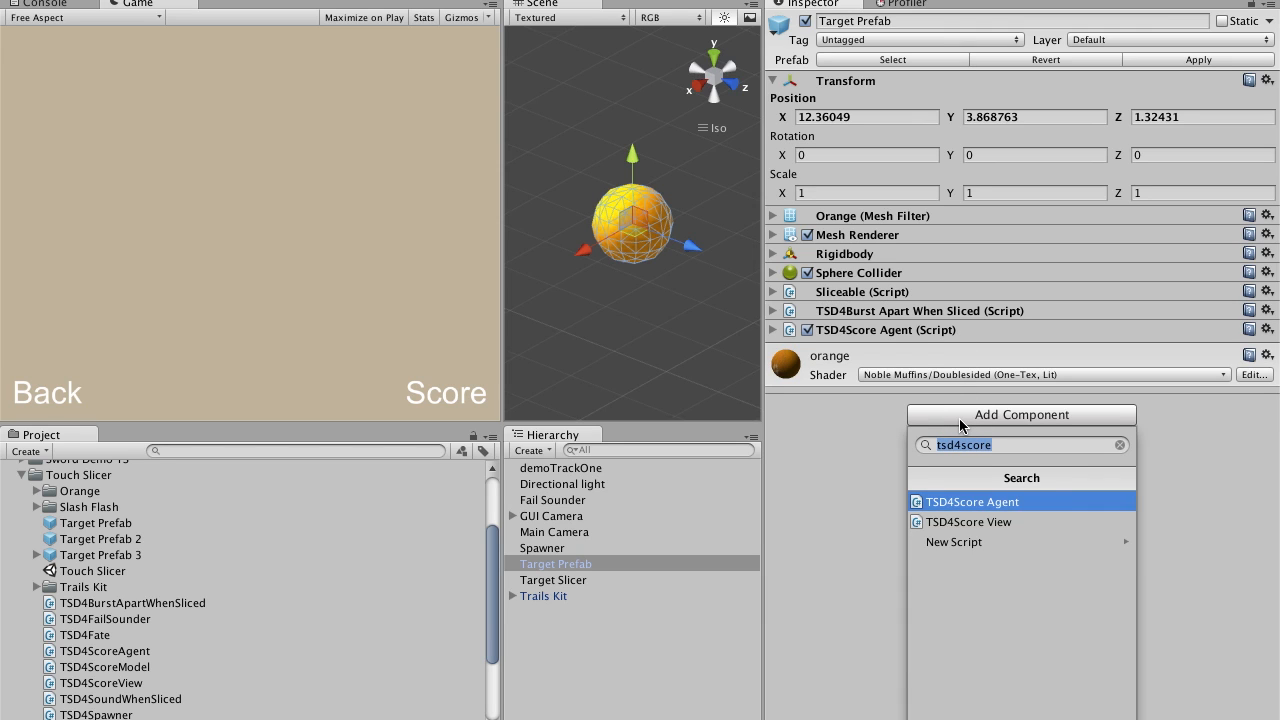
type("tsd4f")
key("Down")
key("Return")
left_click(940, 430)
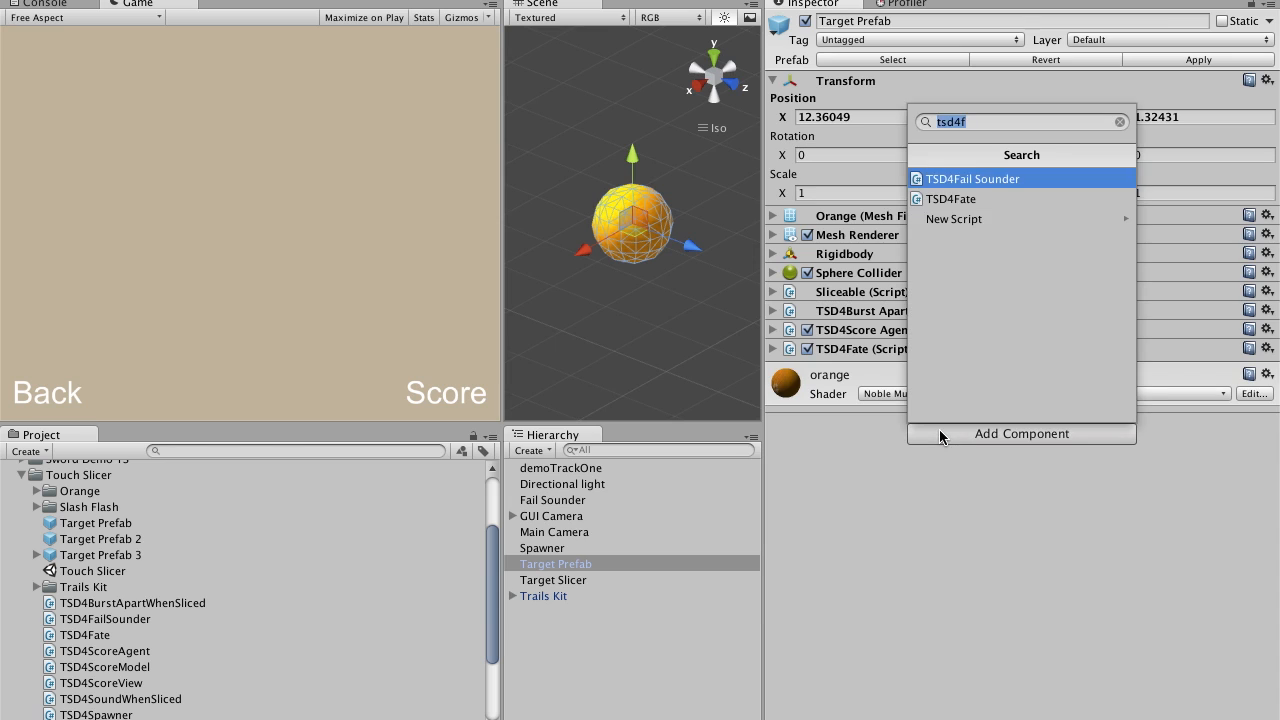
type("tsd")
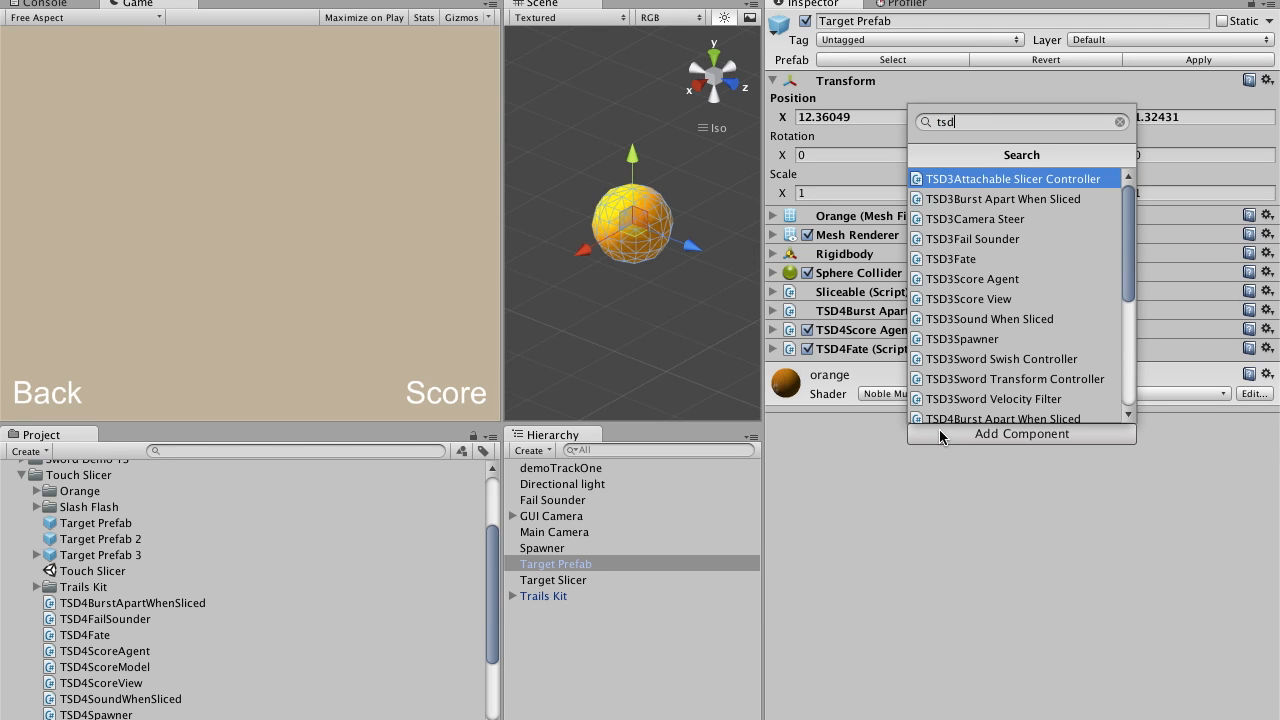
type("4tar")
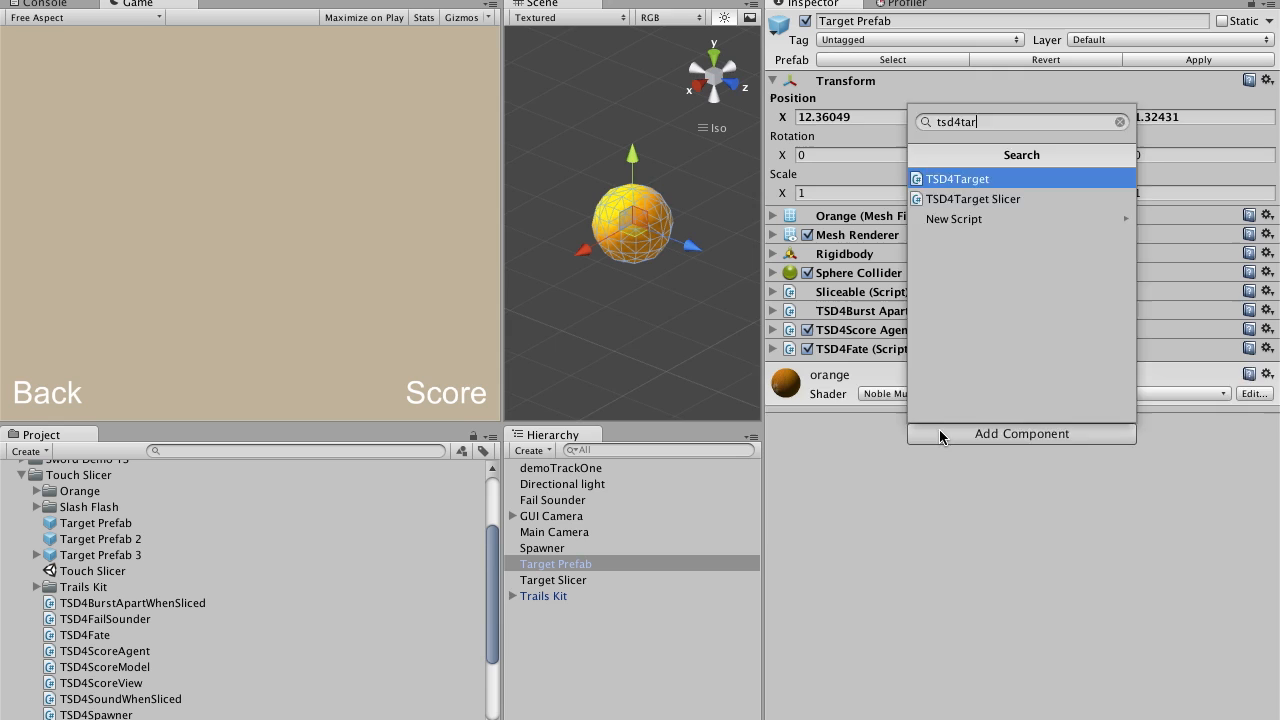
key("Return")
Step: Add the TSD4Sound When Sliced script to the Target Prefab
left_click(928, 460)
type("tsd4so")
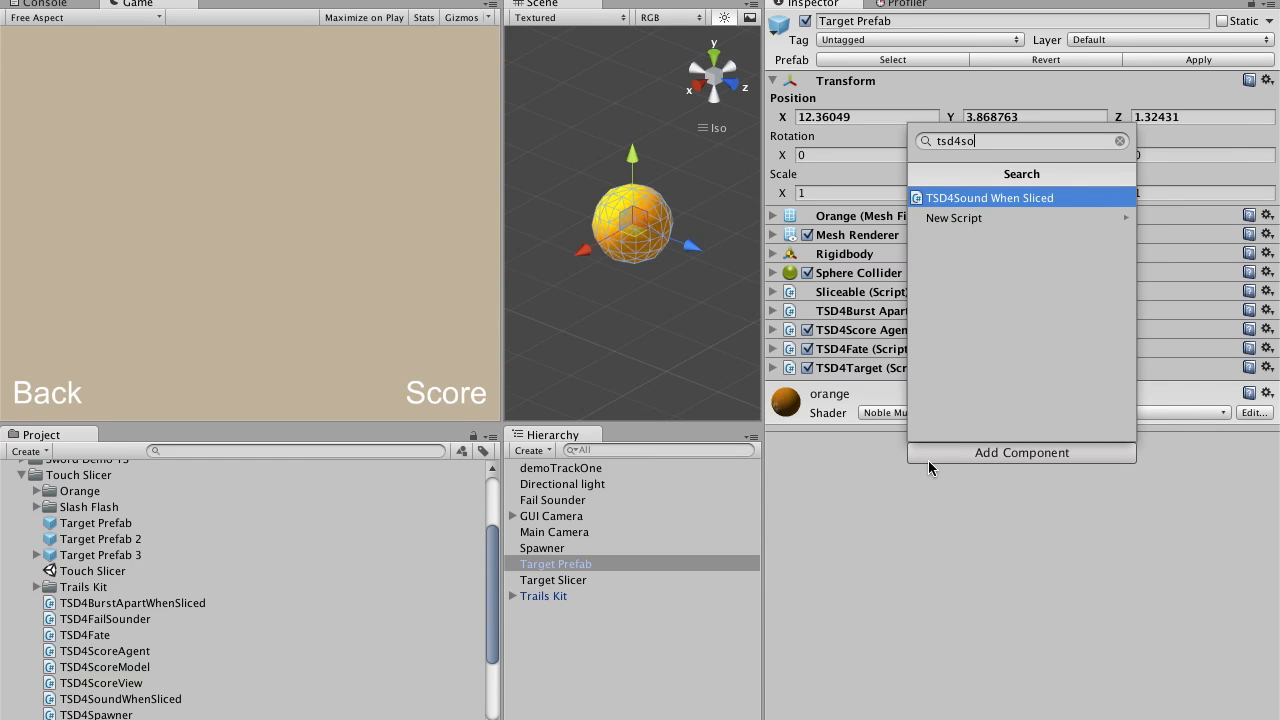
key("Return")
scroll(306, 495, "up", 2)
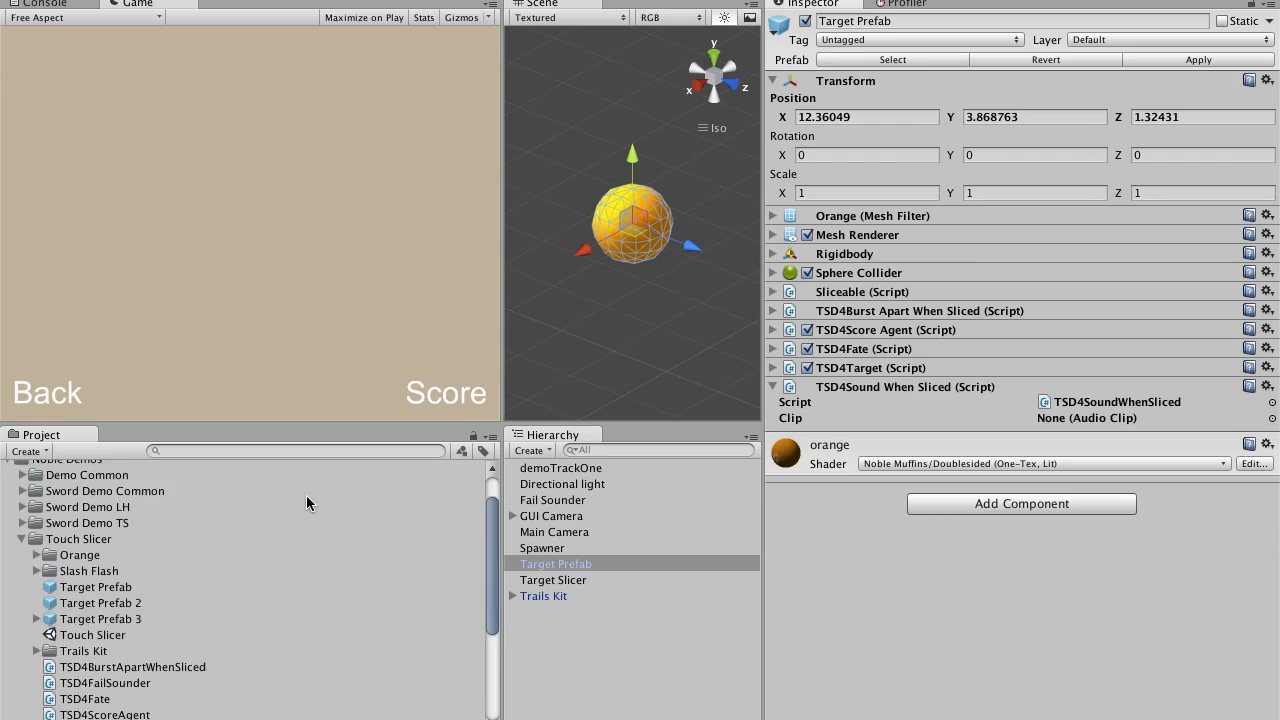
scroll(306, 495, "up", 1)
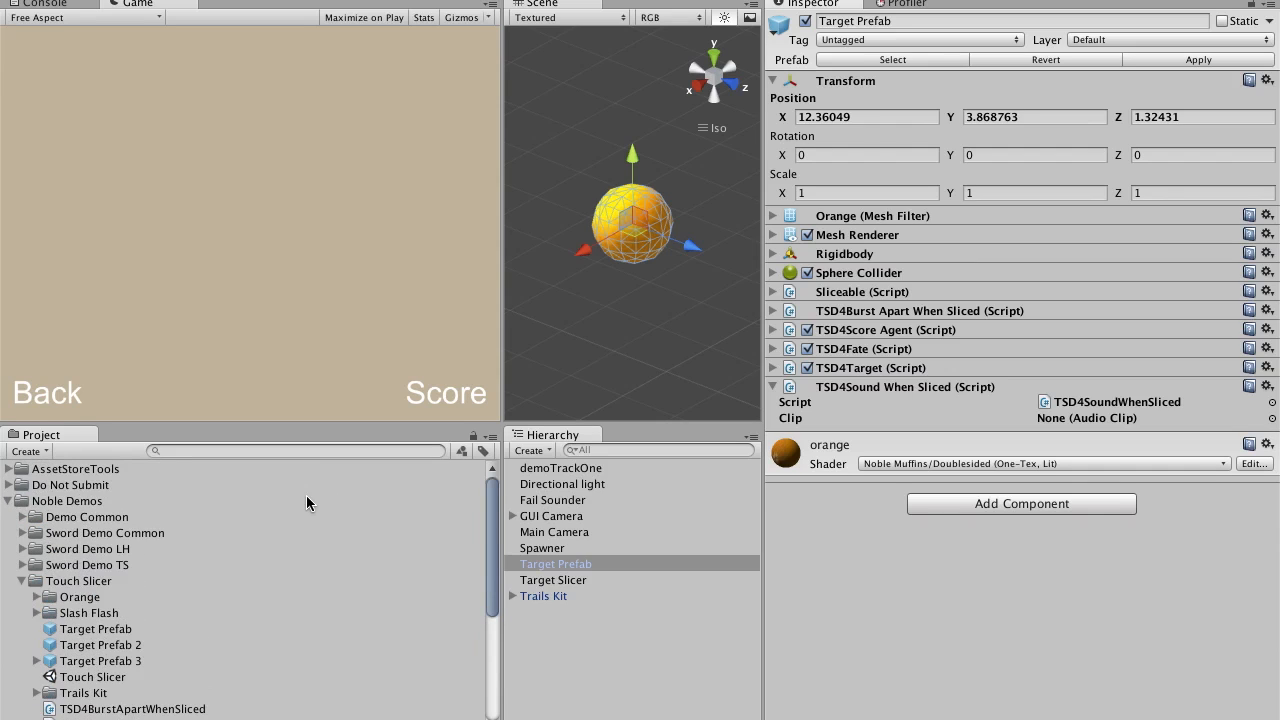
Step: Assign the slice audio clip from the Demo Common assets to the Target Prefab's TSD4Sound When Sliced script
left_click(22, 518)
left_click_drag(91, 653, 1060, 428)
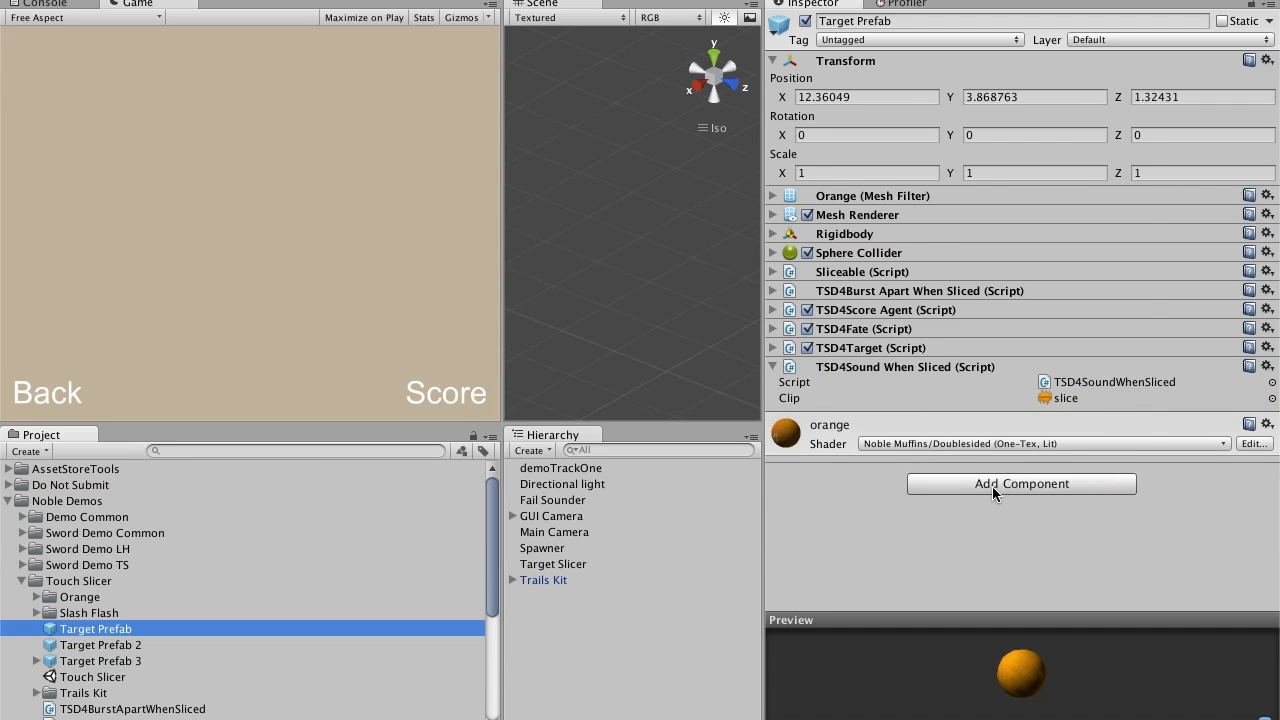
Step: Add the Splatter On Slice script to the Target Prefab asset and set its particle prefab to Splatter Prefab
left_click(992, 486)
type("spl")
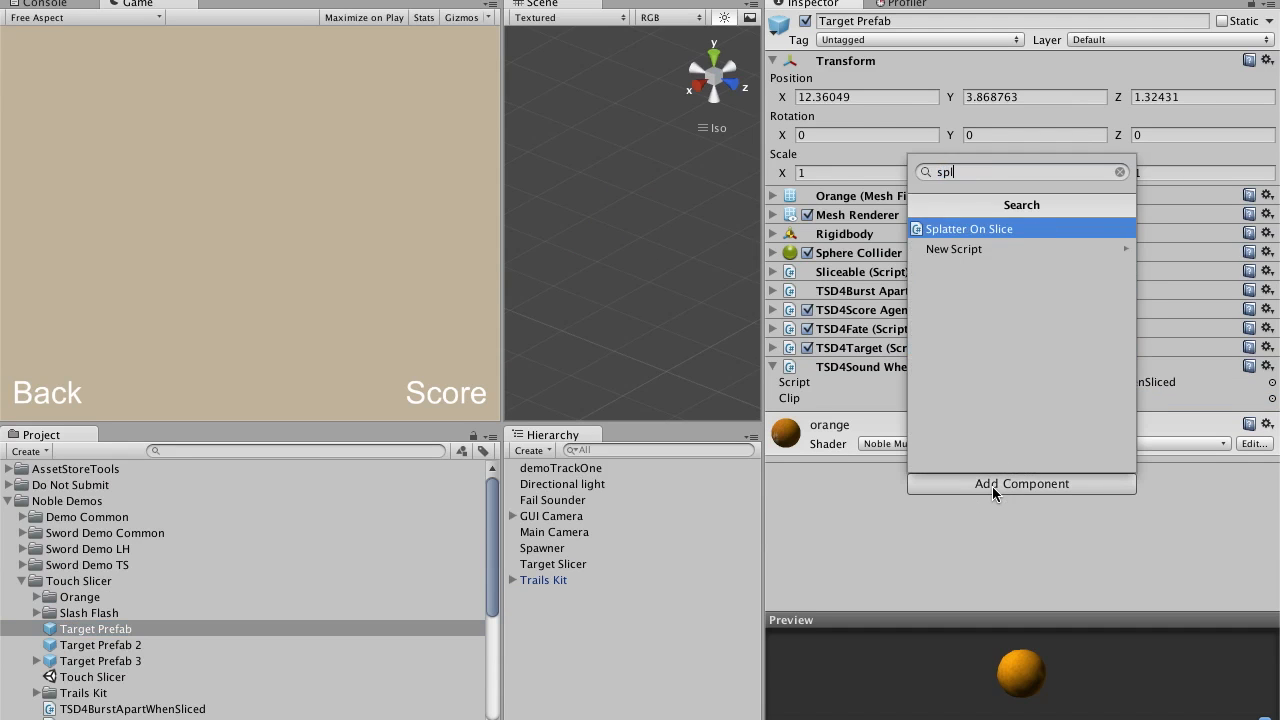
key("Return")
left_click(950, 419)
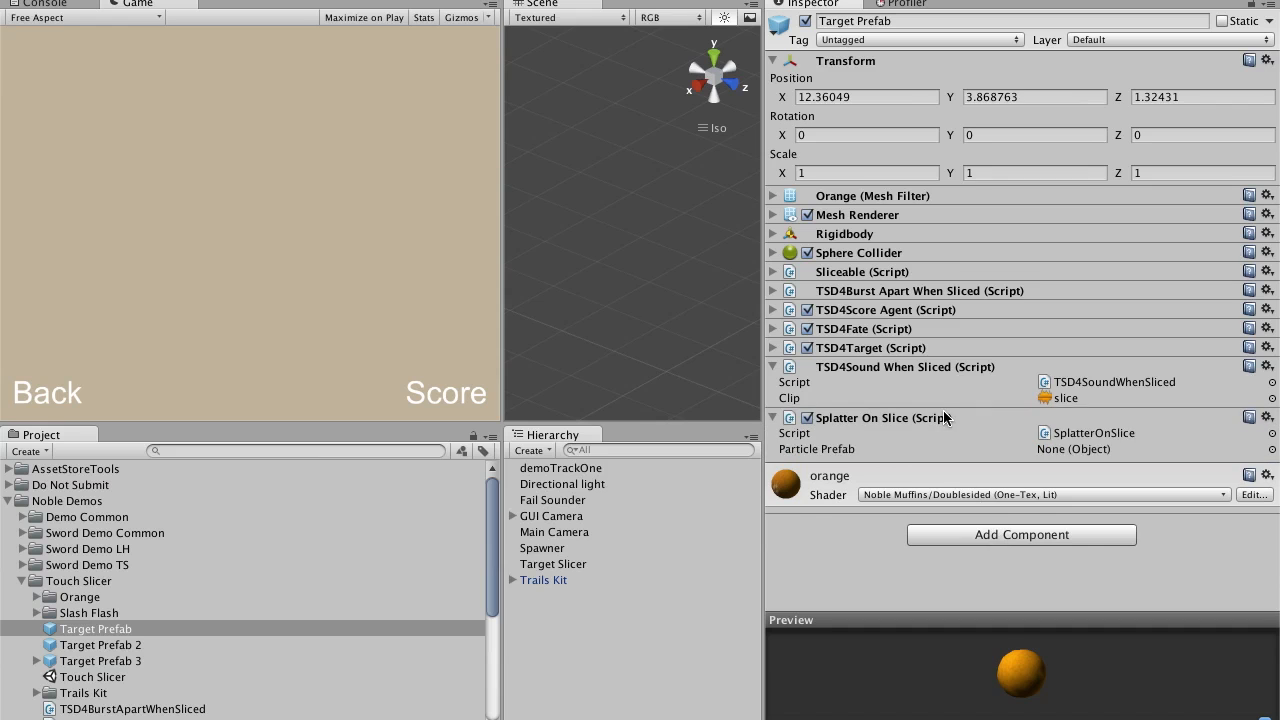
left_click(1272, 450)
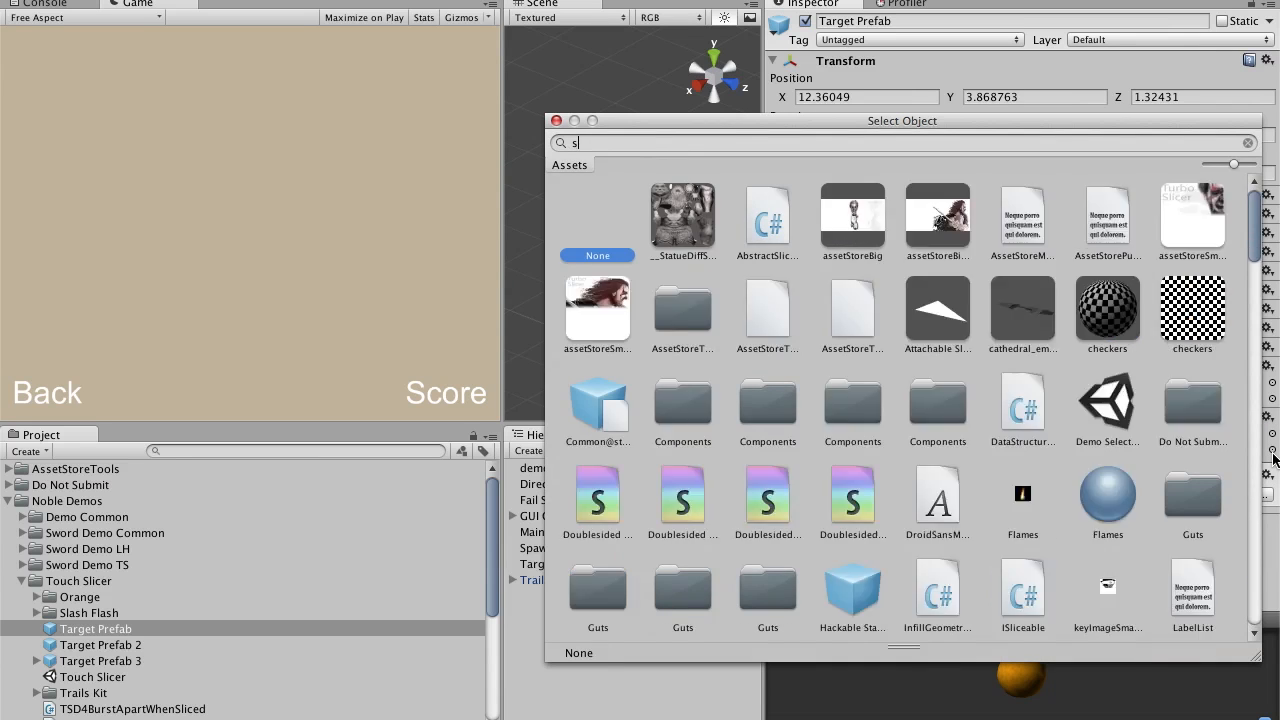
type("spl")
key("Down")
key("Down")
key("Return")
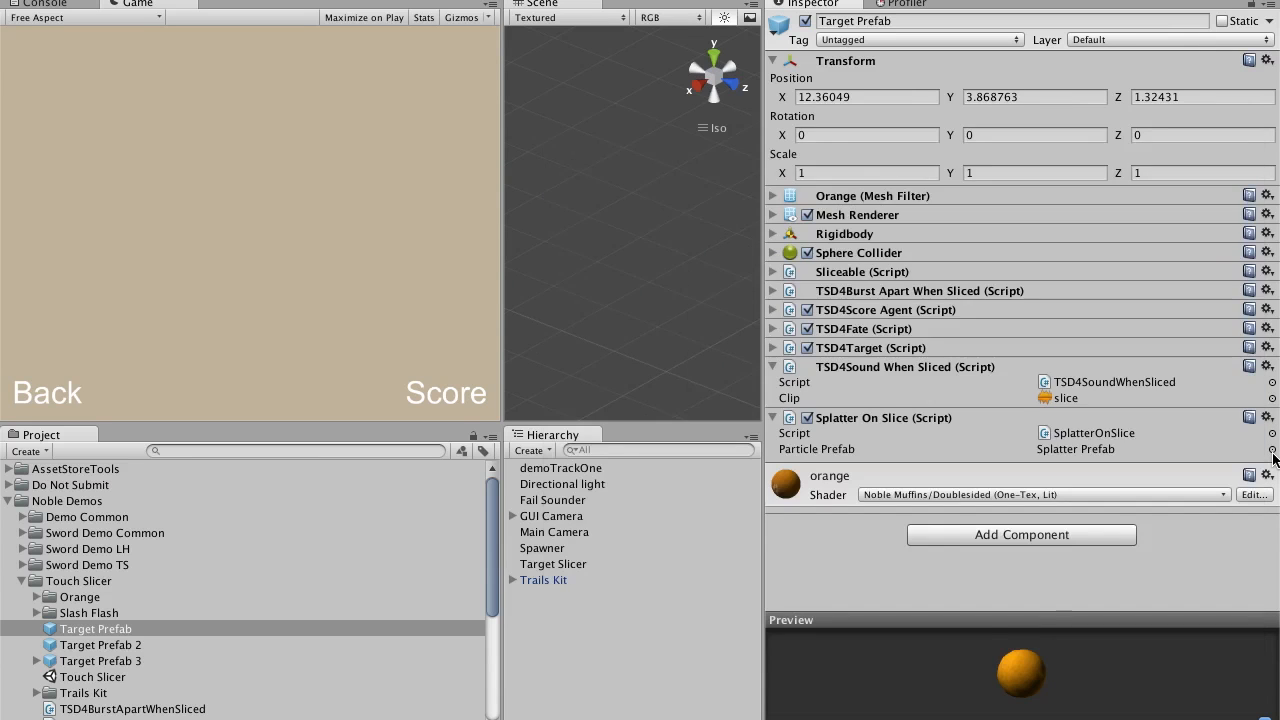
Step: Assign the Target Prefab asset as the object launched by the Spawner
left_click(558, 550)
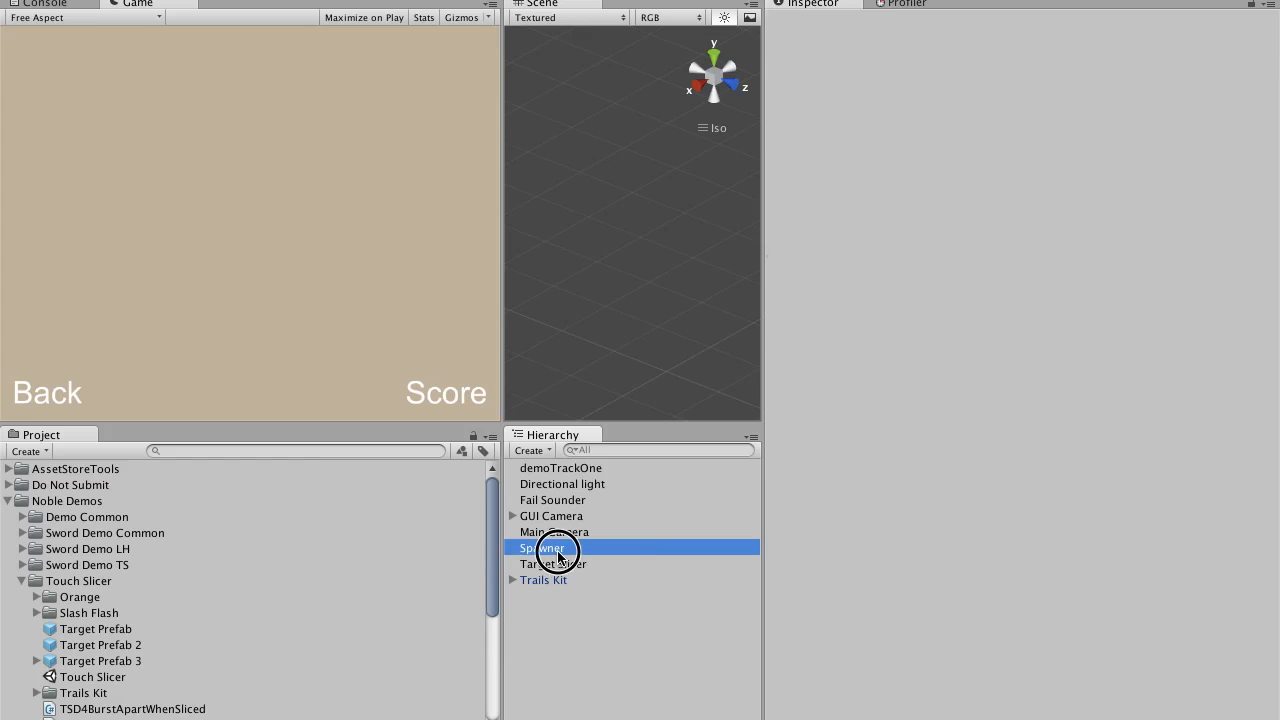
left_click(115, 631)
left_click_drag(115, 631, 1067, 255)
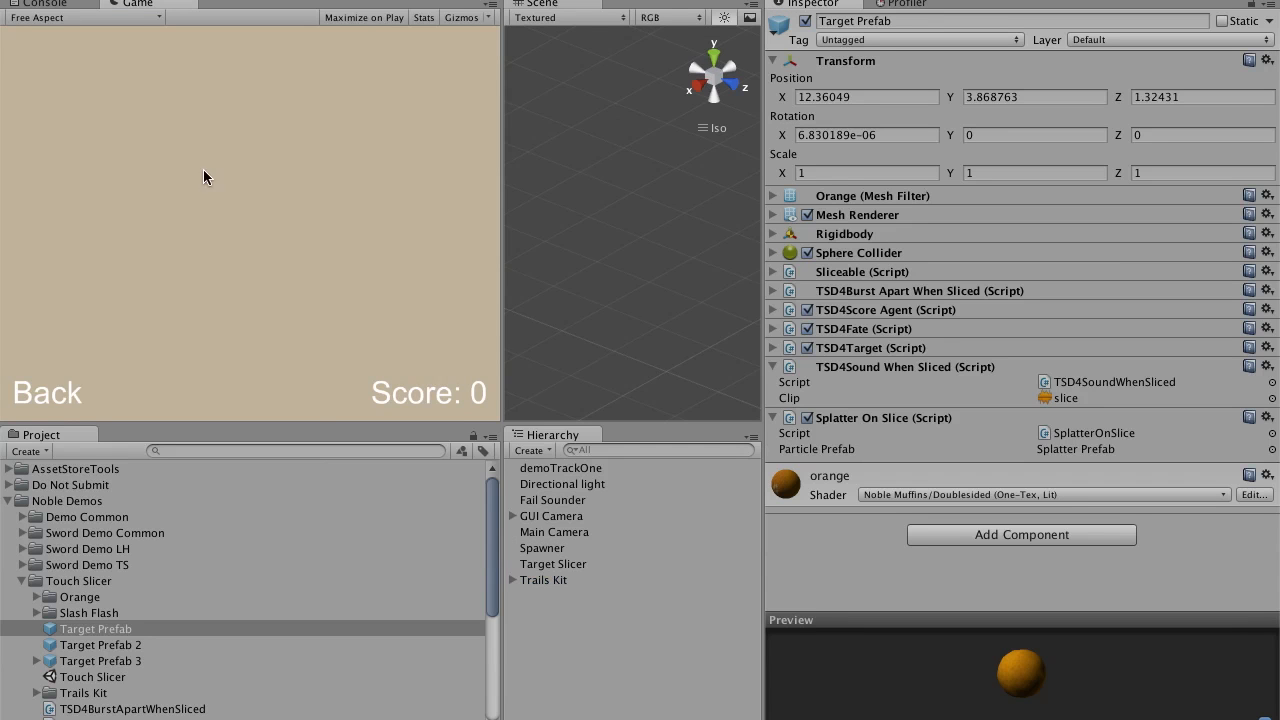
Step: Test the running Touch Slicer scene by swiping across the flying oranges to slice them
mouse_move(398, 183)
left_mouse_down()
mouse_move(466, 101)
mouse_move(242, 111)
mouse_move(268, 96)
mouse_move(206, 320)
mouse_move(365, 155)
mouse_move(410, 140)
mouse_move(206, 163)
left_mouse_up()
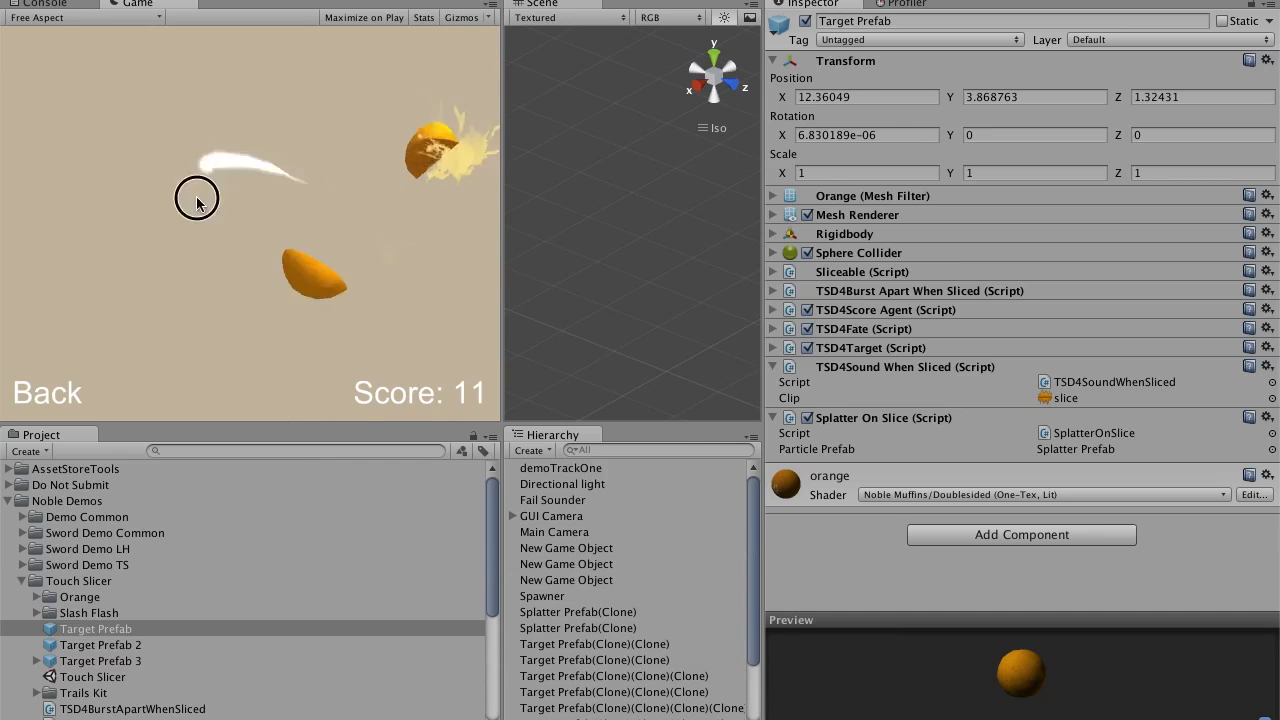